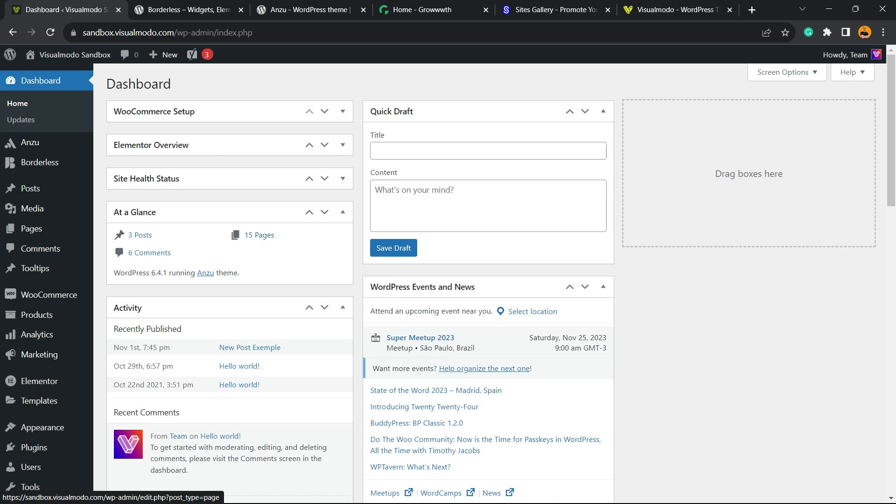
{"action": "scroll", "coordinate": [256, 239], "scroll_direction": "down", "scroll_amount": 4}
{"action": "scroll", "coordinate": [233, 276], "scroll_direction": "up", "scroll_amount": 4}
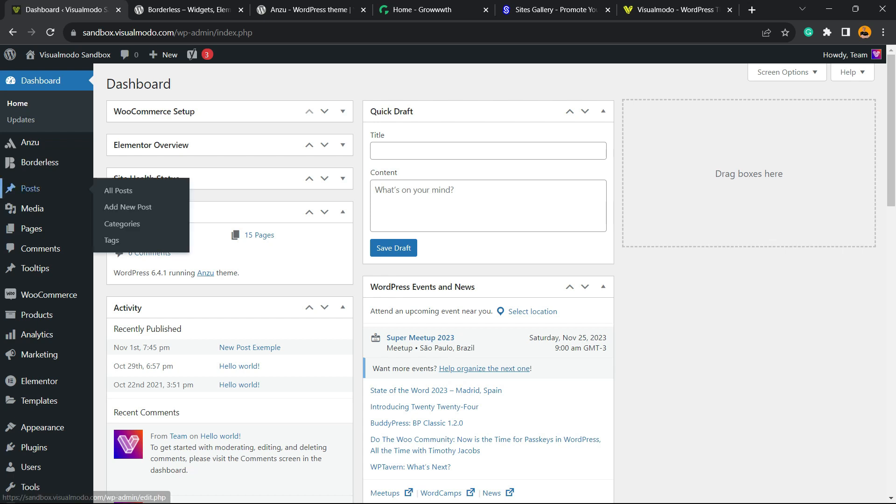
Search the plugin directory for "wpform" and activate the Contact Form by WPForms plugin
{"action": "left_click", "coordinate": [47, 446]}
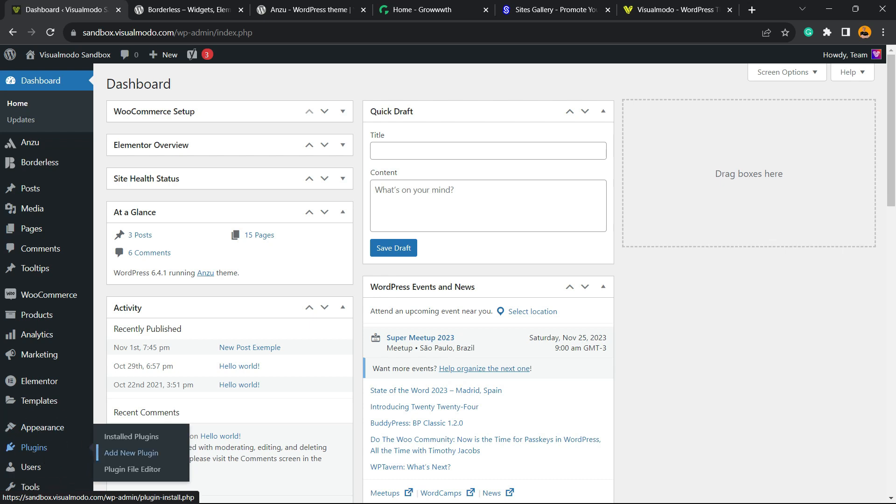
{"action": "left_click", "coordinate": [131, 452]}
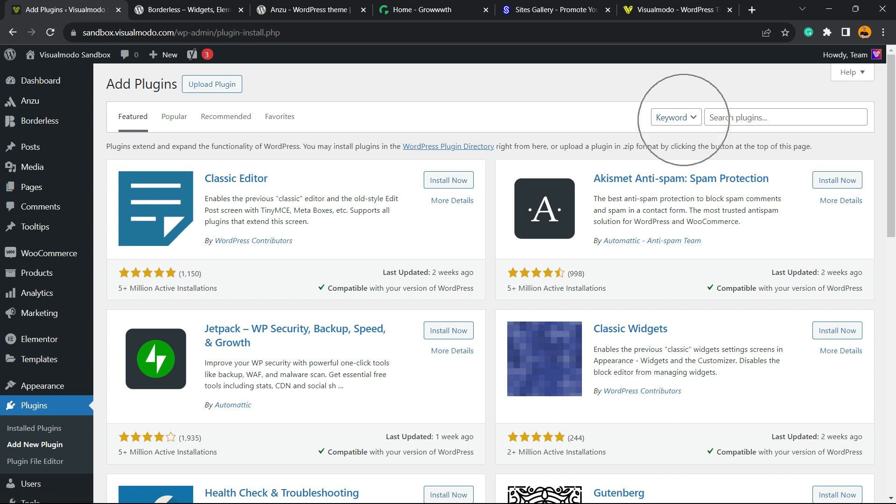
{"action": "key", "text": "ctrl+plus"}
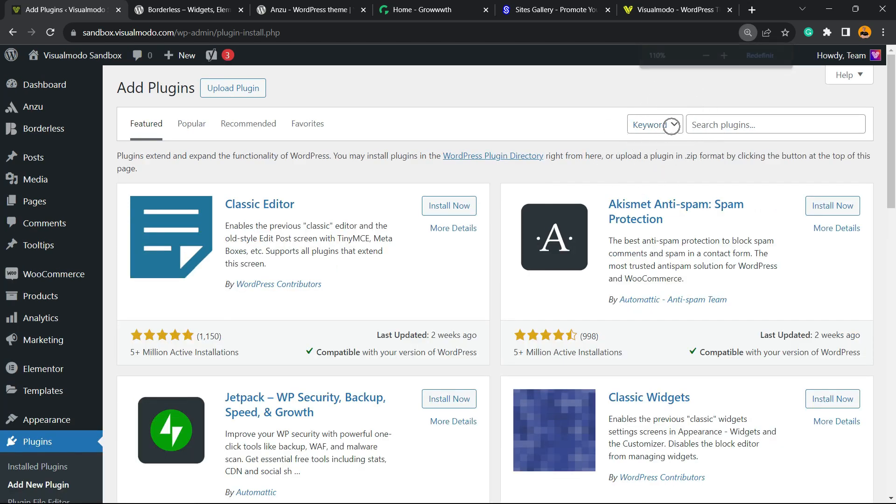
{"action": "left_click", "coordinate": [746, 125]}
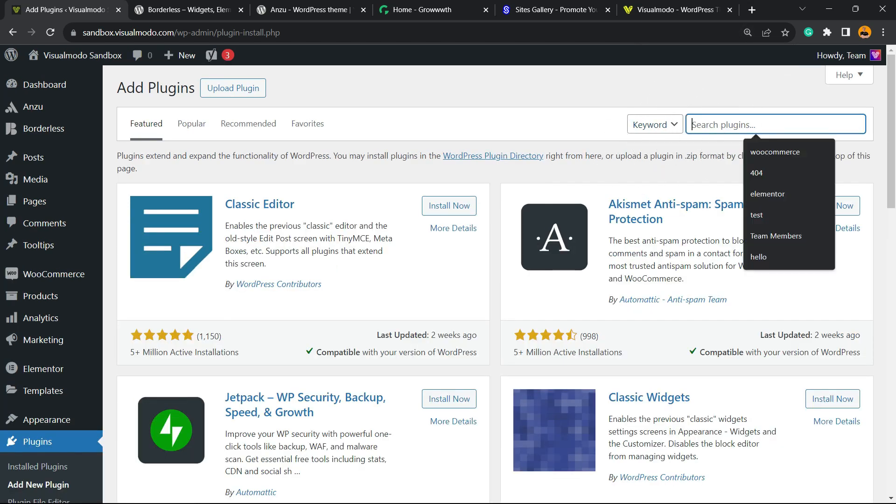
{"action": "type", "text": "wpform"}
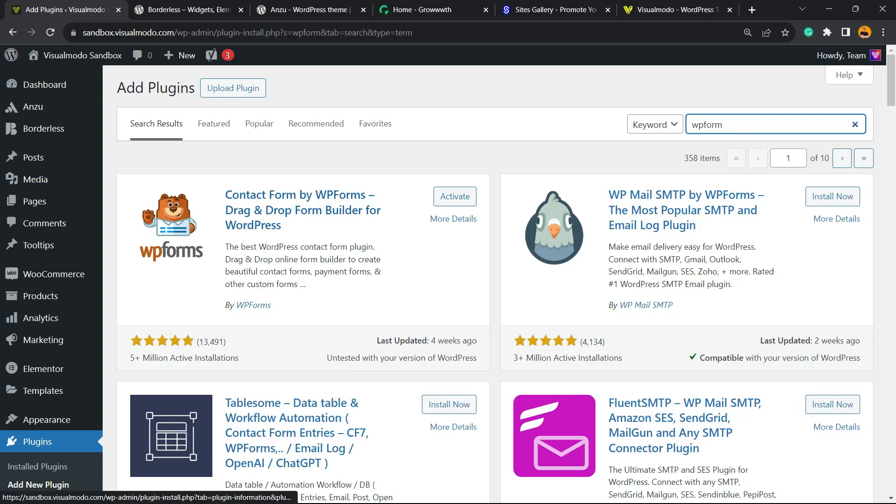
{"action": "left_click", "coordinate": [455, 196]}
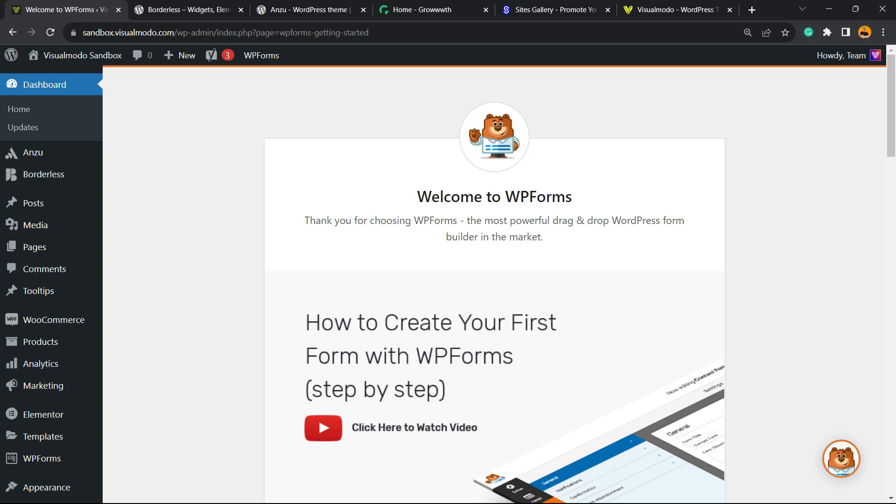
{"action": "scroll", "coordinate": [494, 280], "scroll_direction": "down", "scroll_amount": 5}
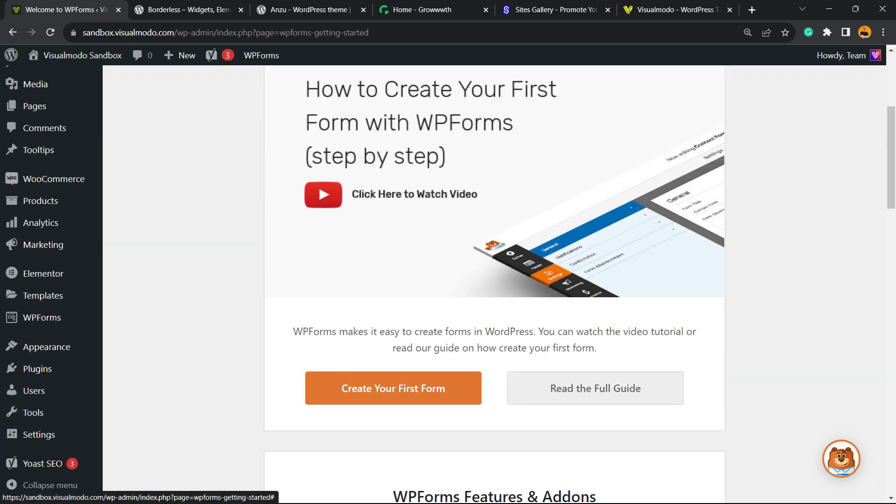
{"action": "scroll", "coordinate": [313, 261], "scroll_direction": "up", "scroll_amount": 1}
{"action": "scroll", "coordinate": [312, 261], "scroll_direction": "down", "scroll_amount": 1}
{"action": "scroll", "coordinate": [494, 280], "scroll_direction": "up", "scroll_amount": 5}
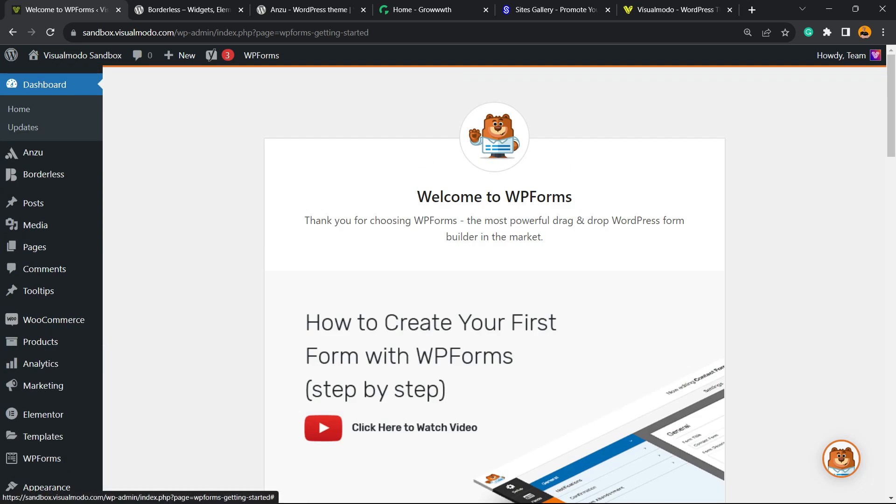
{"action": "scroll", "coordinate": [494, 279], "scroll_direction": "down", "scroll_amount": 7}
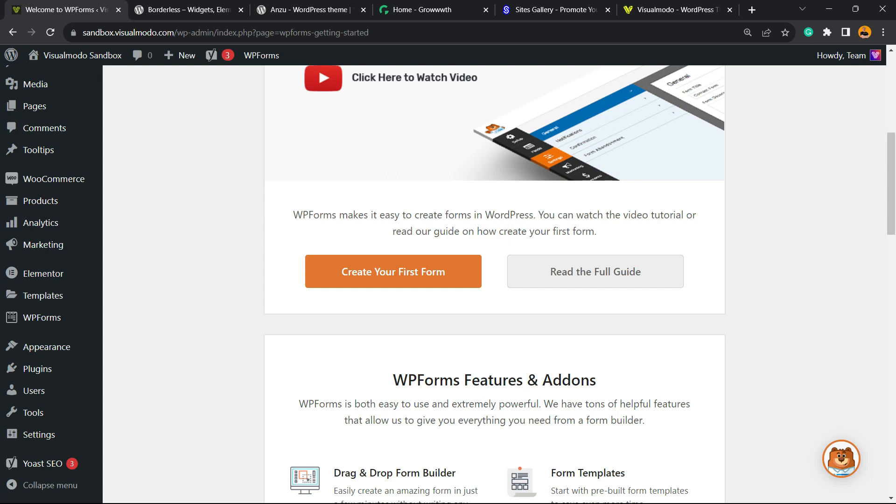
Add a new form in WPForms, search the templates for "opt" and use the Opt-In Form template
{"action": "mouse_move", "coordinate": [42, 317]}
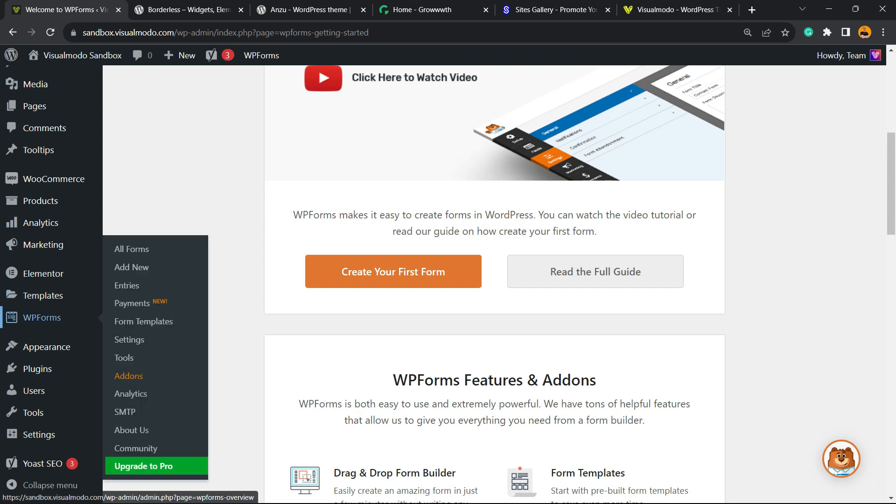
{"action": "key", "text": "ctrl"}
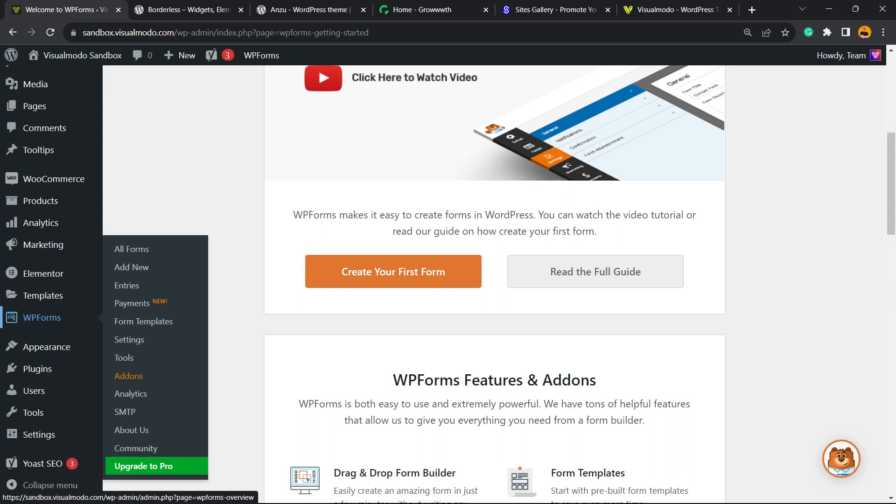
{"action": "left_click", "coordinate": [131, 266]}
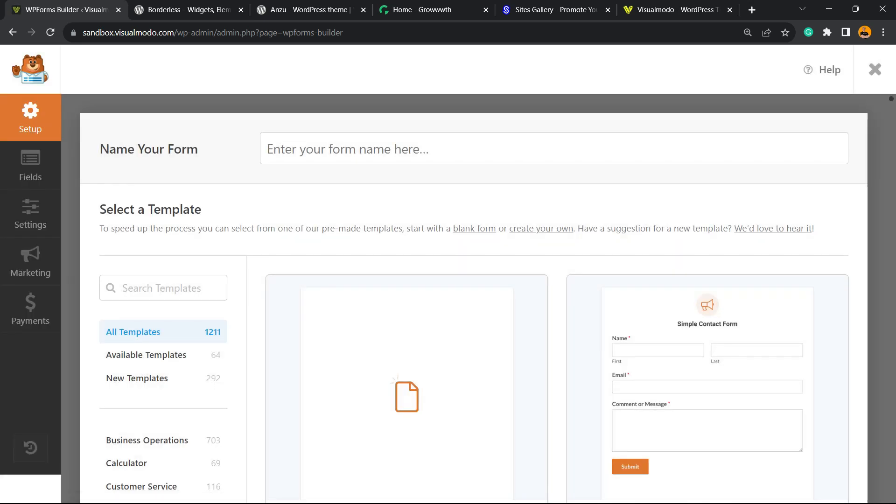
{"action": "left_click", "coordinate": [163, 316]}
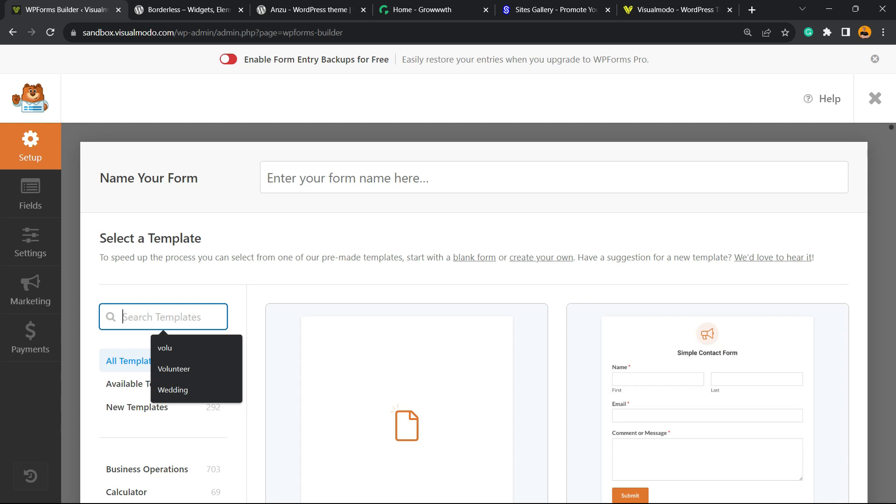
{"action": "type", "text": "op"}
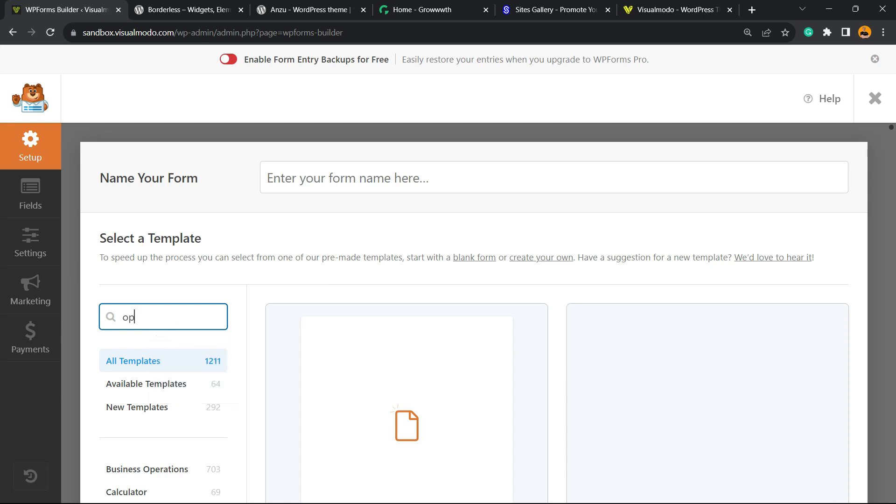
{"action": "type", "text": "t"}
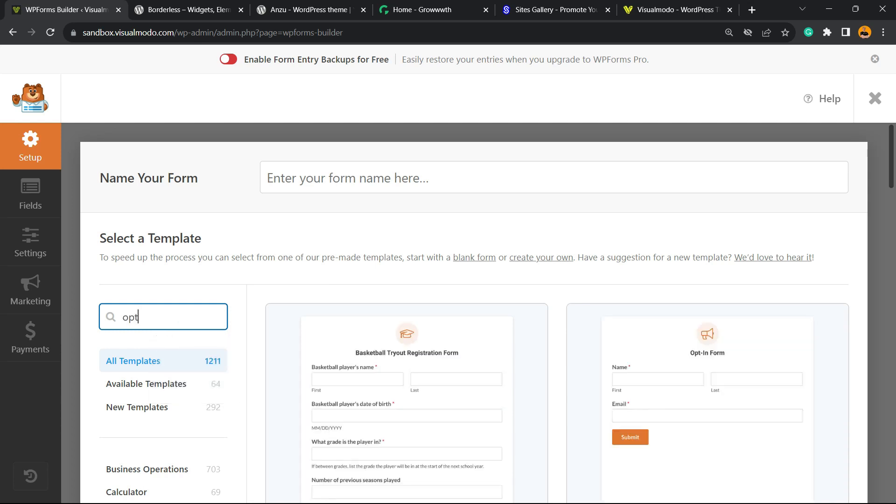
{"action": "scroll", "coordinate": [708, 327], "scroll_direction": "down", "scroll_amount": 3}
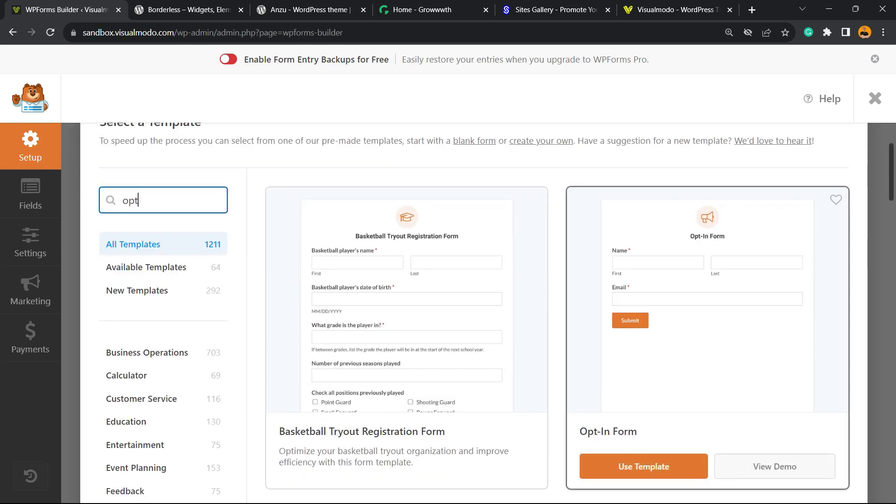
{"action": "scroll", "coordinate": [707, 327], "scroll_direction": "down", "scroll_amount": 3}
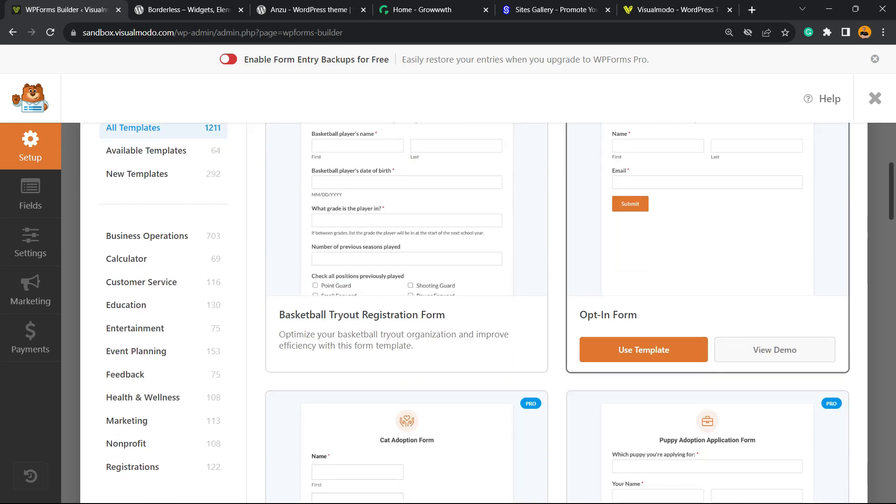
{"action": "left_click", "coordinate": [644, 349]}
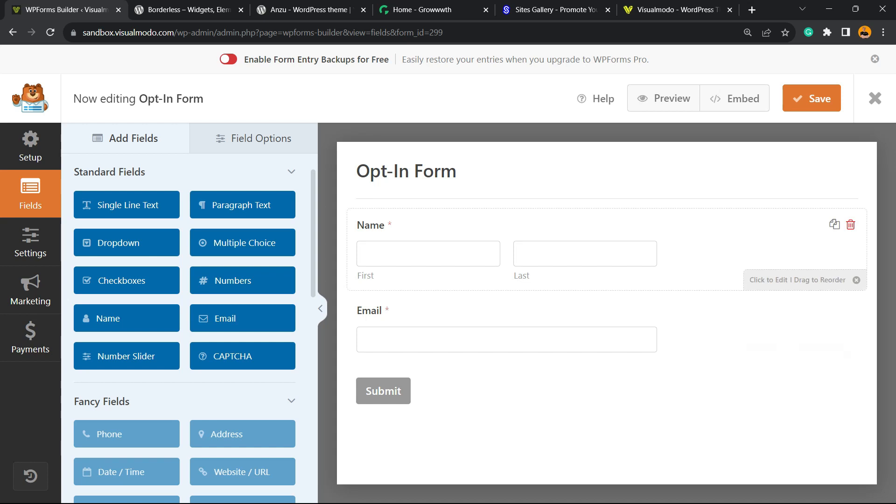
Open the Opt-In Form's general settings and expand the Advanced section
{"action": "left_click", "coordinate": [607, 250]}
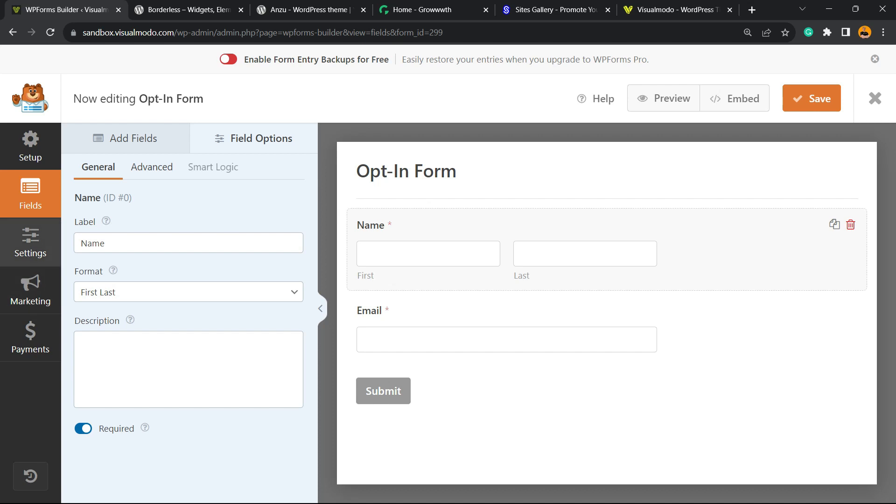
{"action": "left_click", "coordinate": [25, 245]}
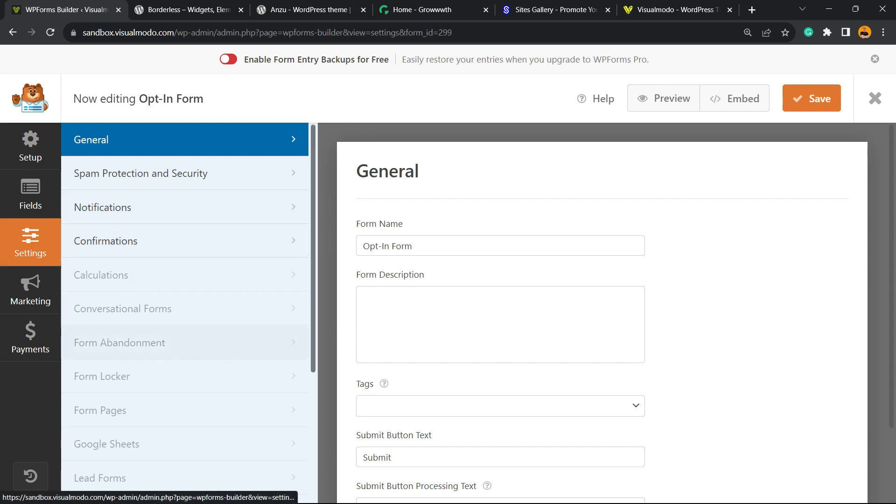
{"action": "scroll", "coordinate": [184, 280], "scroll_direction": "down", "scroll_amount": 4}
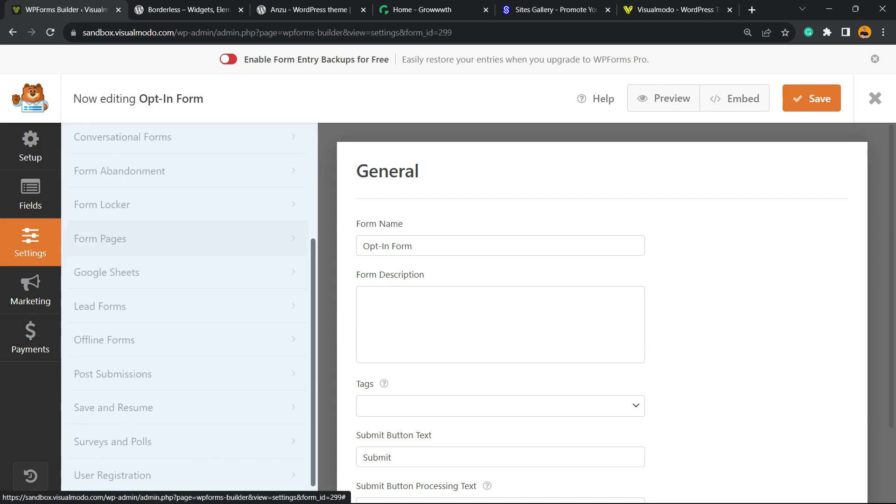
{"action": "scroll", "coordinate": [184, 286], "scroll_direction": "up", "scroll_amount": 4}
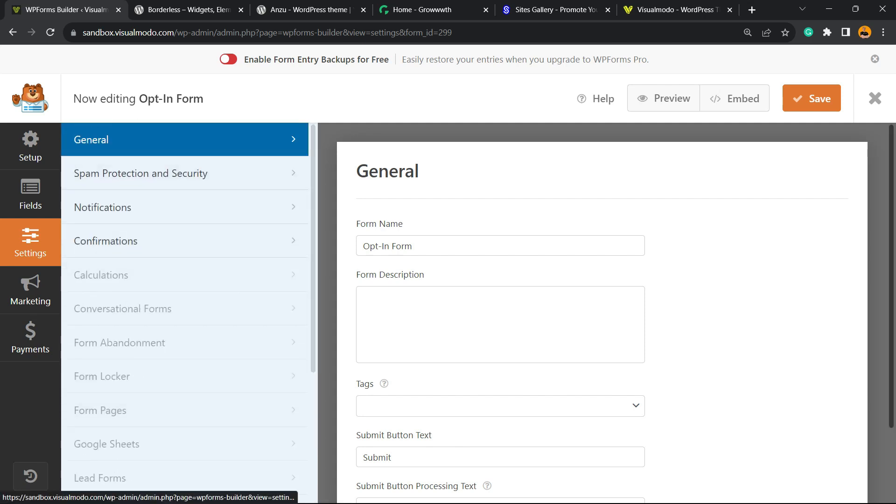
{"action": "scroll", "coordinate": [602, 318], "scroll_direction": "down", "scroll_amount": 1}
{"action": "scroll", "coordinate": [602, 308], "scroll_direction": "down", "scroll_amount": 2}
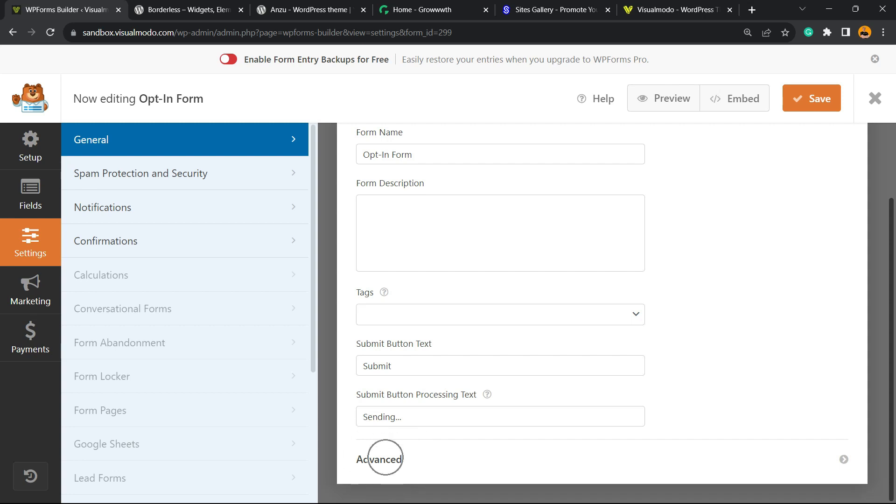
{"action": "left_click", "coordinate": [378, 459]}
{"action": "scroll", "coordinate": [602, 308], "scroll_direction": "down", "scroll_amount": 4}
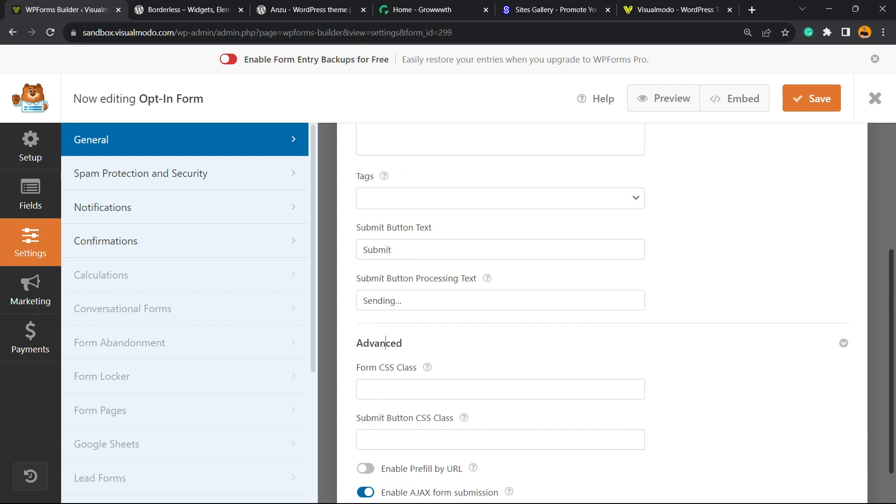
Set the Form CSS Class to "inline-fields" and save the form
{"action": "key", "text": "ctrl+plus"}
{"action": "key", "text": "ctrl+plus"}
{"action": "key", "text": "ctrl+plus"}
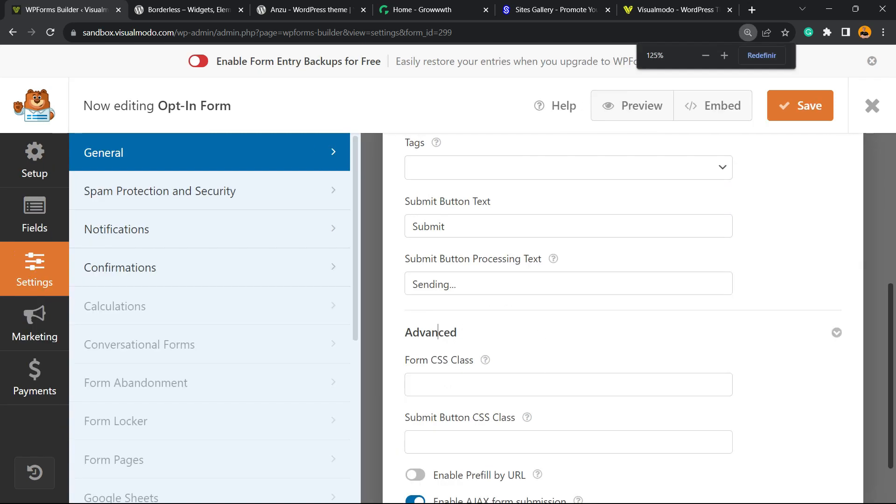
{"action": "scroll", "coordinate": [526, 223], "scroll_direction": "down", "scroll_amount": 2}
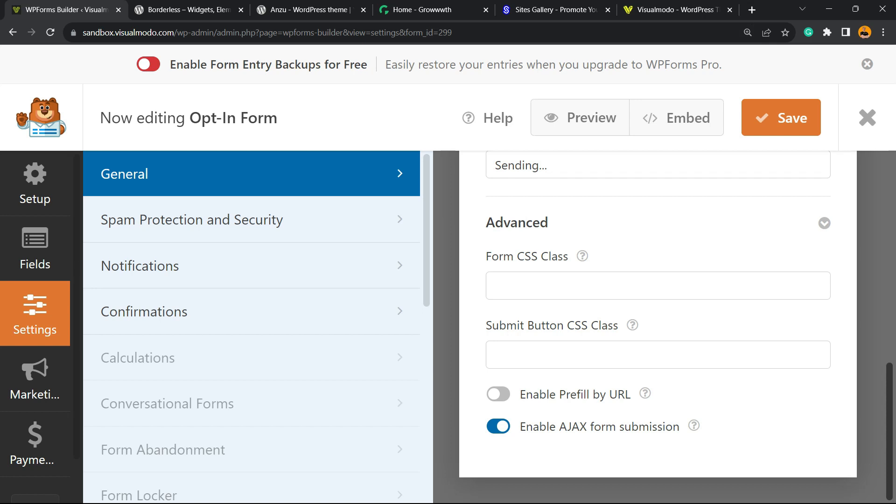
{"action": "left_click", "coordinate": [495, 286]}
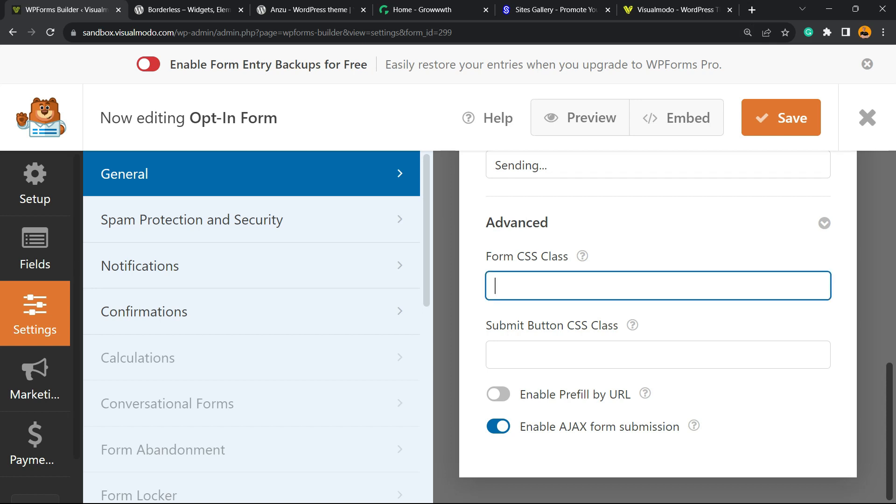
{"action": "type", "text": "inline-fields"}
{"action": "left_click", "coordinate": [528, 286]}
{"action": "left_click_drag", "start_coordinate": [532, 286], "coordinate": [494, 286]}
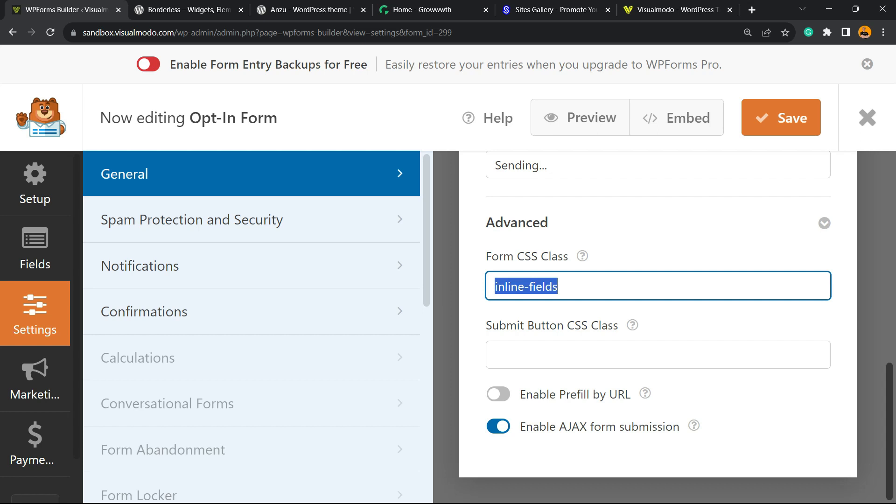
{"action": "left_click", "coordinate": [781, 118]}
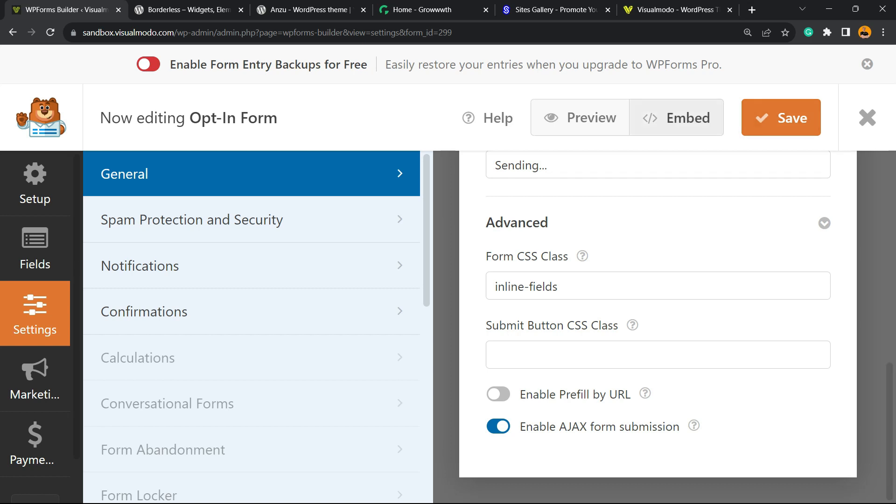
Embed the form in a new page named "single line form"
{"action": "left_click", "coordinate": [677, 118]}
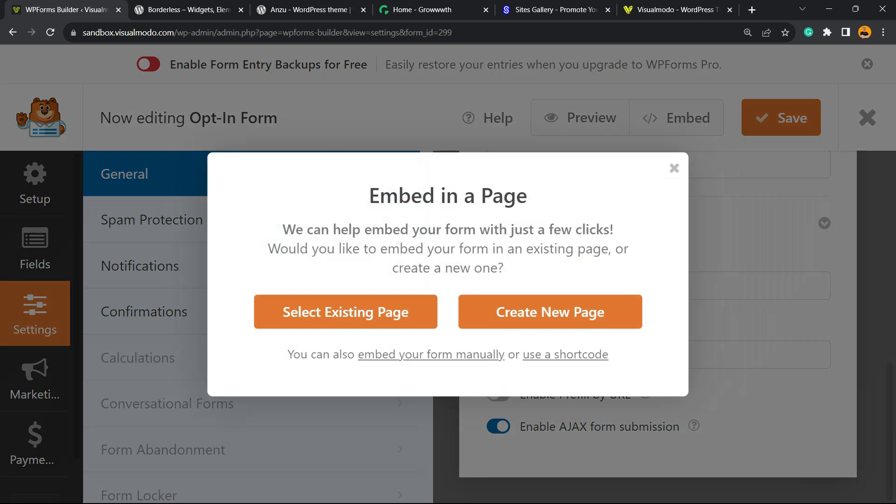
{"action": "left_click", "coordinate": [550, 312]}
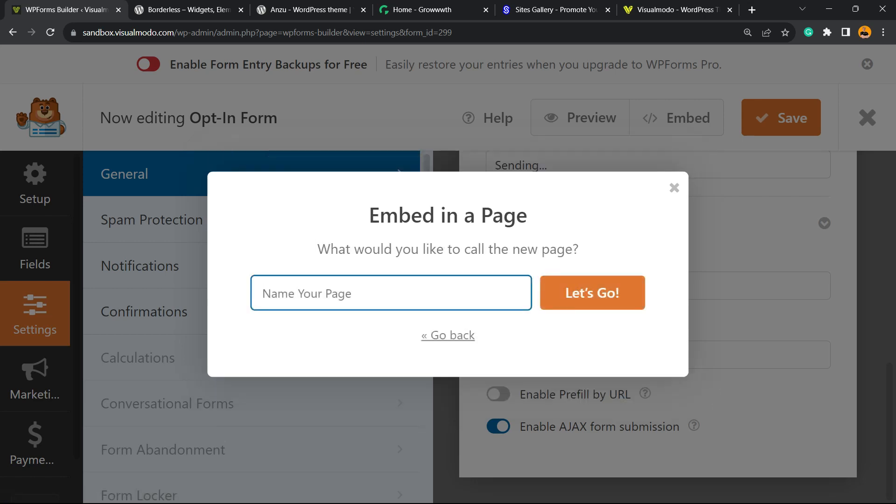
{"action": "type", "text": "single line form"}
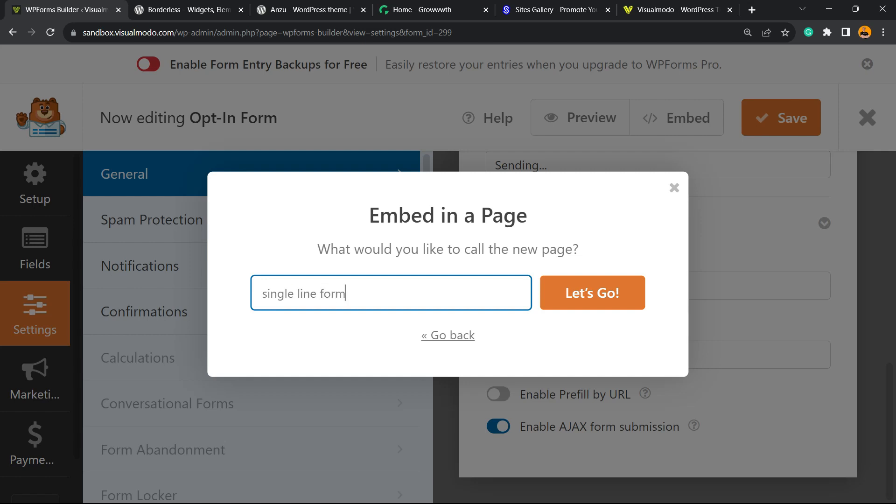
{"action": "key", "text": "Return"}
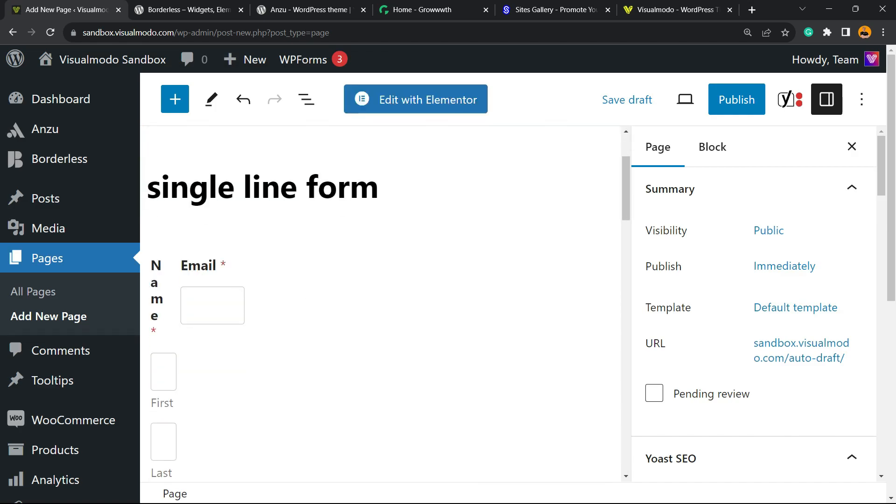
{"action": "key", "text": "ctrl+minus"}
{"action": "key", "text": "ctrl+minus"}
{"action": "key", "text": "ctrl+minus"}
{"action": "key", "text": "ctrl+minus"}
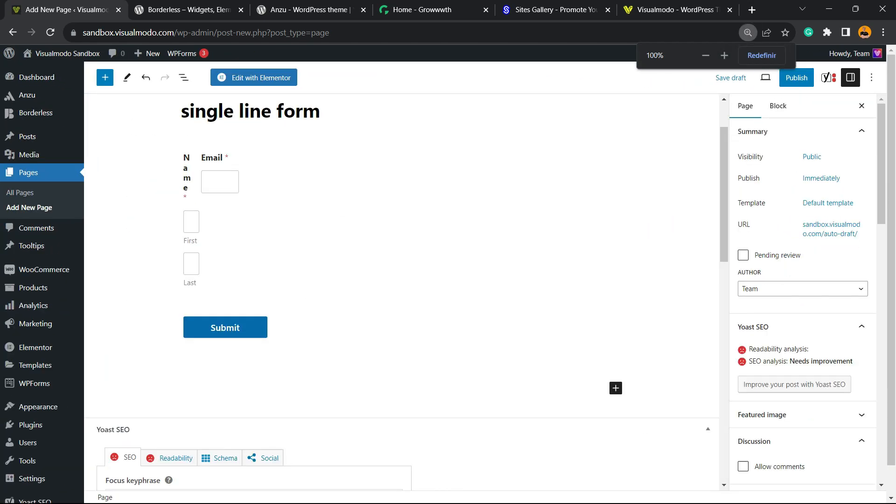
Dismiss the contact page notice and publish the "single line form" page
{"action": "key", "text": "ctrl+plus"}
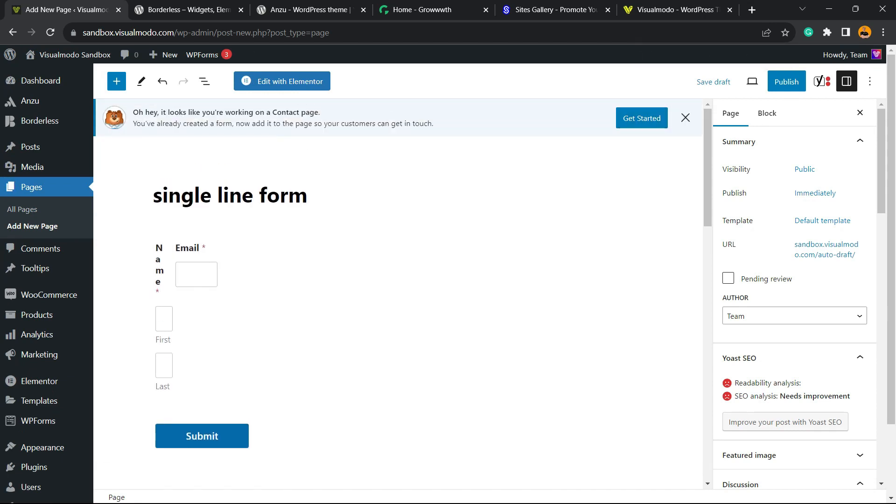
{"action": "left_click", "coordinate": [684, 117]}
{"action": "left_click", "coordinate": [786, 81]}
{"action": "left_click", "coordinate": [786, 81]}
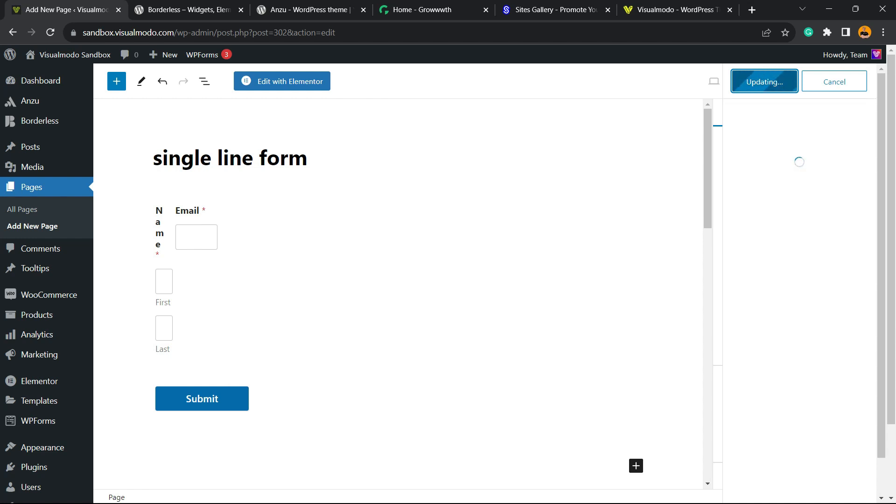
View the published page in a new browser tab and examine the layout of the form fields
{"action": "right_click", "coordinate": [201, 469]}
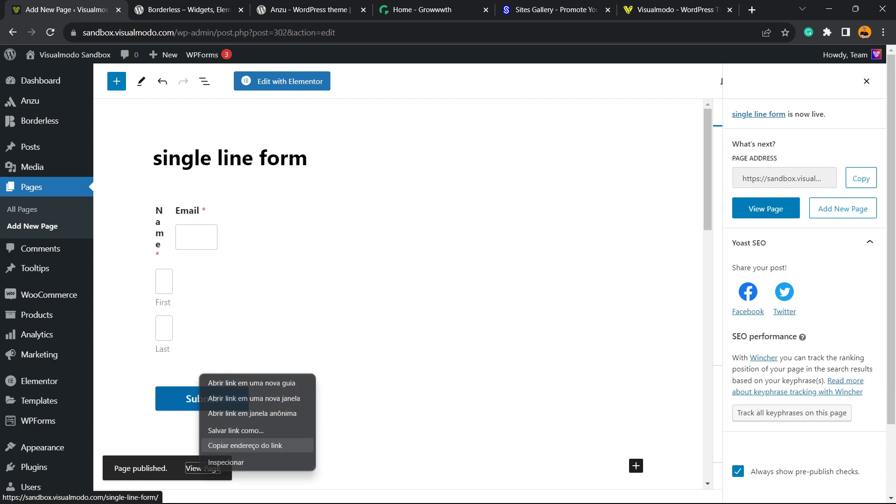
{"action": "left_click", "coordinate": [242, 382]}
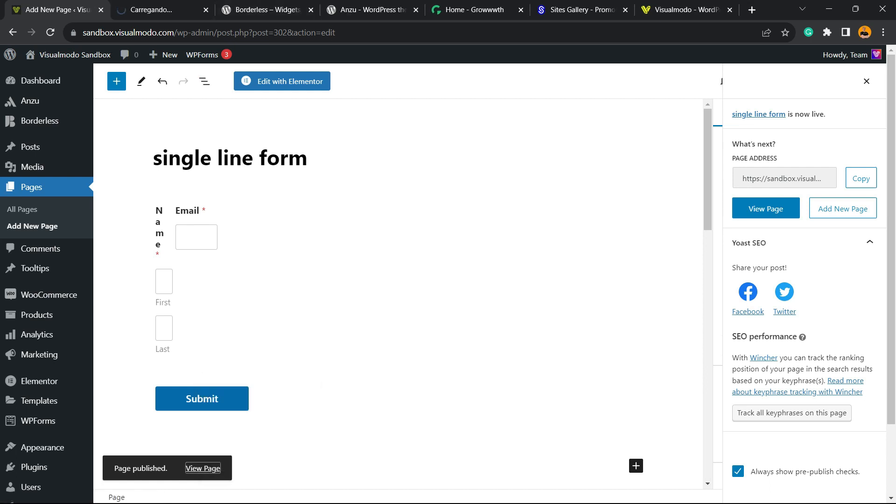
{"action": "left_click", "coordinate": [161, 10]}
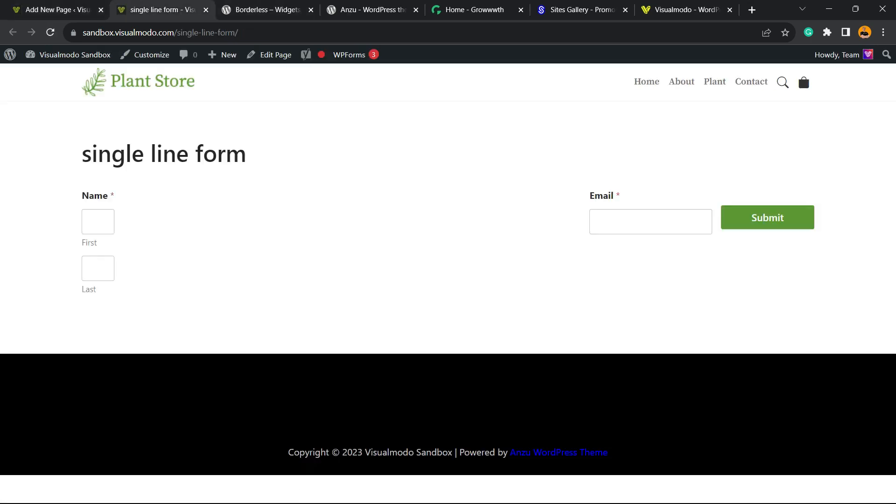
{"action": "left_click_drag", "start_coordinate": [116, 216], "coordinate": [115, 242]}
{"action": "left_click", "coordinate": [113, 215]}
Return to the page editor and add a 50 / 50 Columns block below the form
{"action": "left_click", "coordinate": [87, 5]}
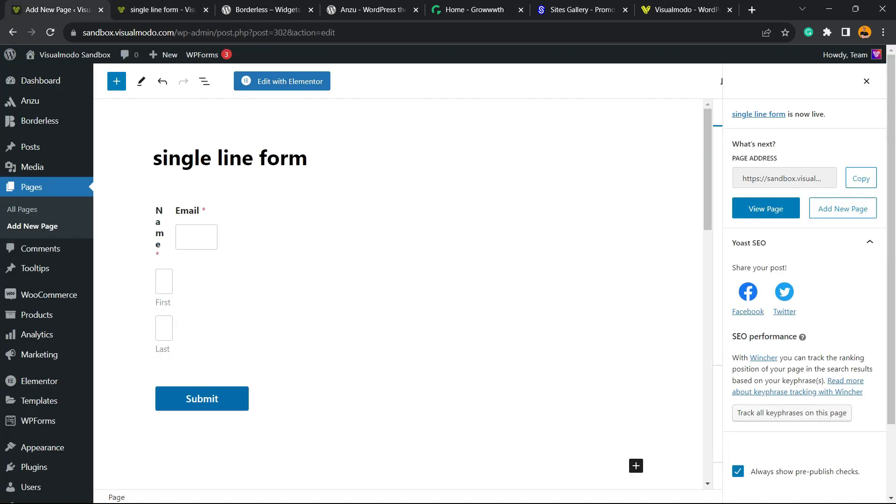
{"action": "left_click", "coordinate": [184, 237]}
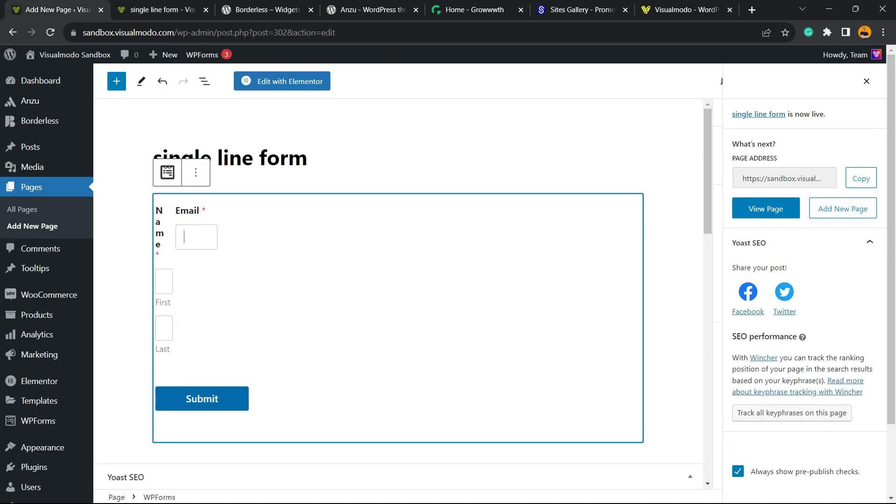
{"action": "scroll", "coordinate": [184, 237], "scroll_direction": "down", "scroll_amount": 2}
{"action": "left_click", "coordinate": [153, 351]}
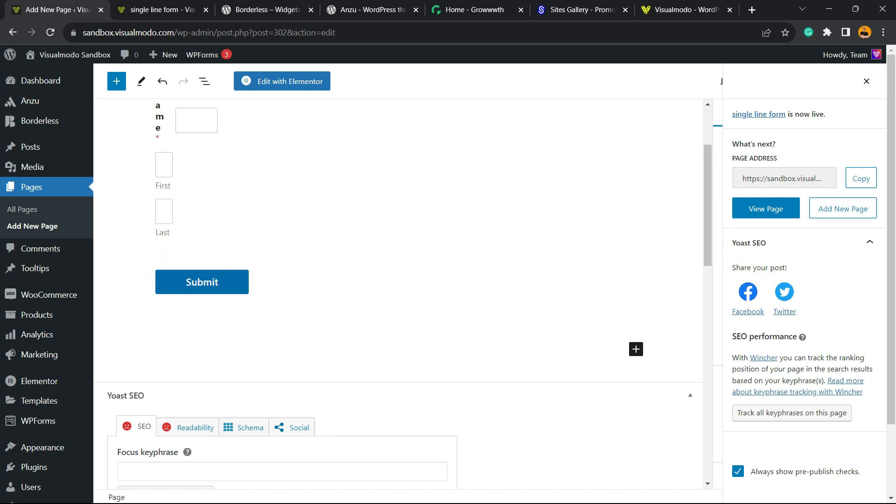
{"action": "left_click", "coordinate": [636, 349]}
{"action": "scroll", "coordinate": [730, 390], "scroll_direction": "down", "scroll_amount": 1}
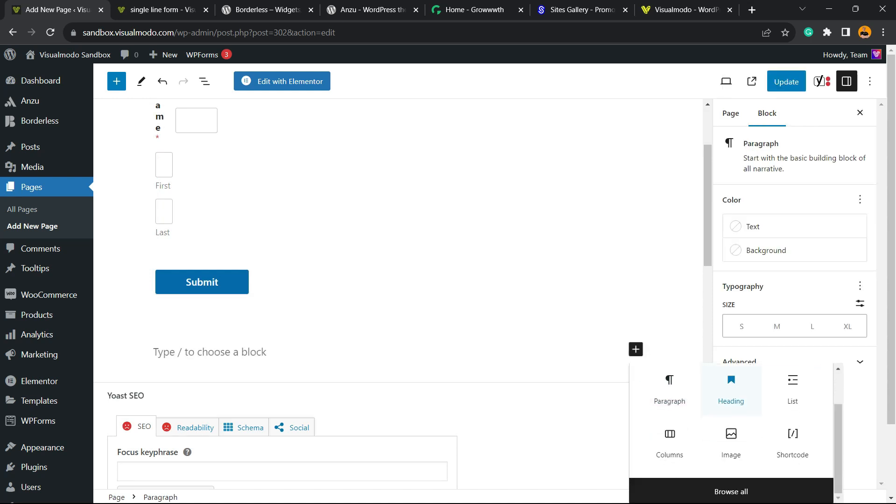
{"action": "left_click", "coordinate": [669, 441]}
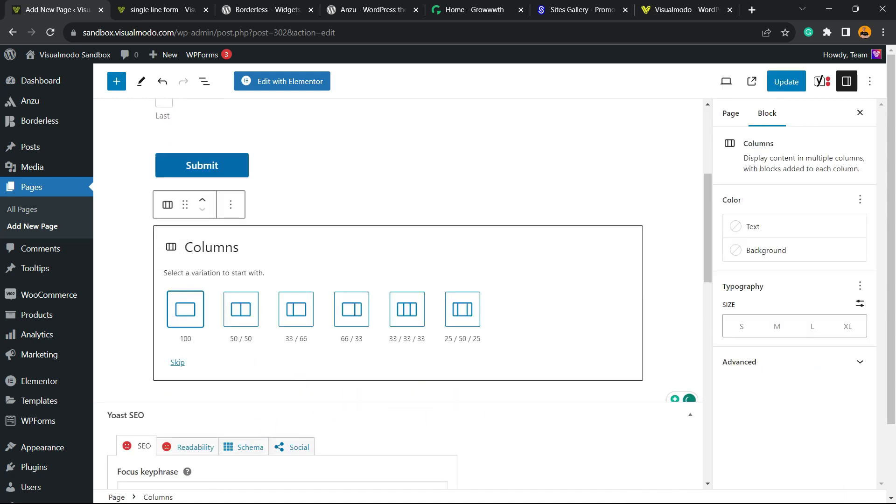
{"action": "left_click", "coordinate": [240, 311]}
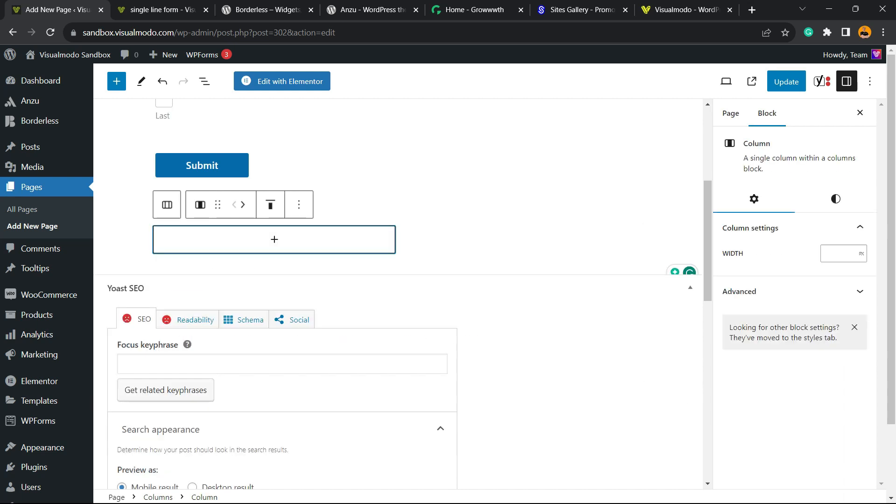
Insert a WPForms block into the first column and choose the Opt-In Form for it
{"action": "left_click", "coordinate": [274, 238]}
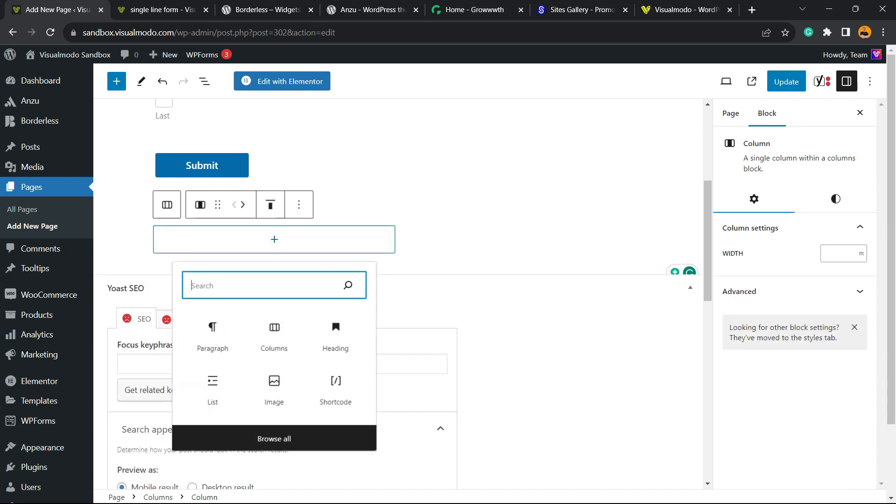
{"action": "type", "text": "wp"}
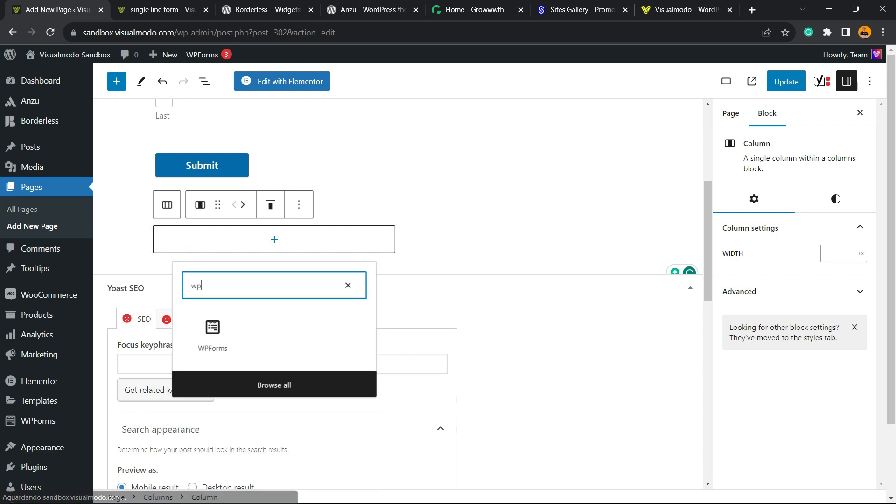
{"action": "left_click", "coordinate": [212, 331]}
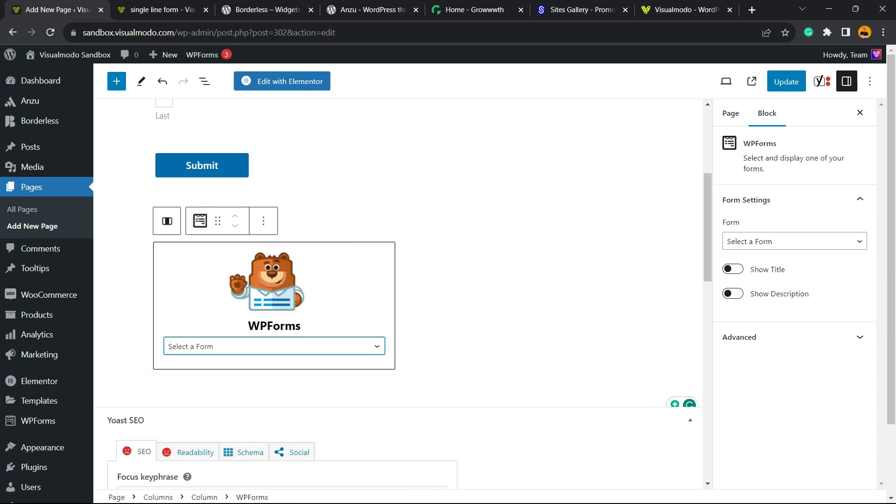
{"action": "left_click", "coordinate": [215, 346]}
{"action": "left_click", "coordinate": [214, 370]}
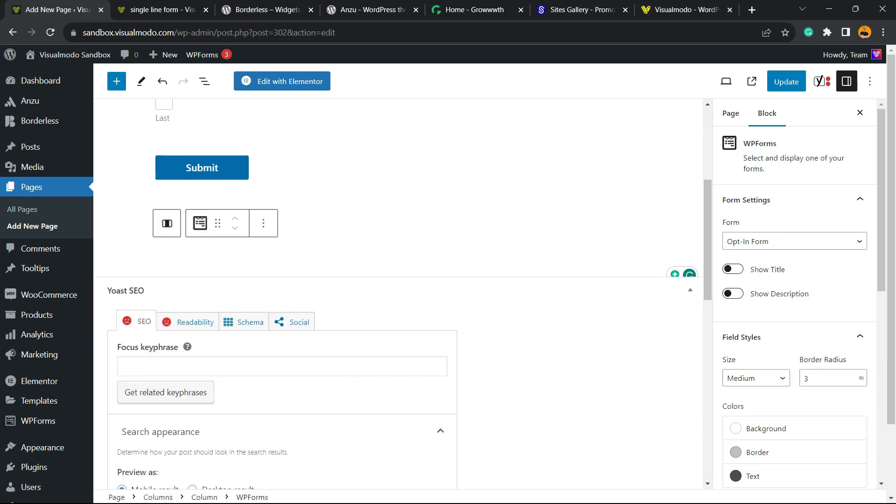
Delete the original full-width form block directly below the page title
{"action": "scroll", "coordinate": [277, 359], "scroll_direction": "up", "scroll_amount": 4}
{"action": "left_click", "coordinate": [185, 237]}
{"action": "left_click", "coordinate": [231, 172]}
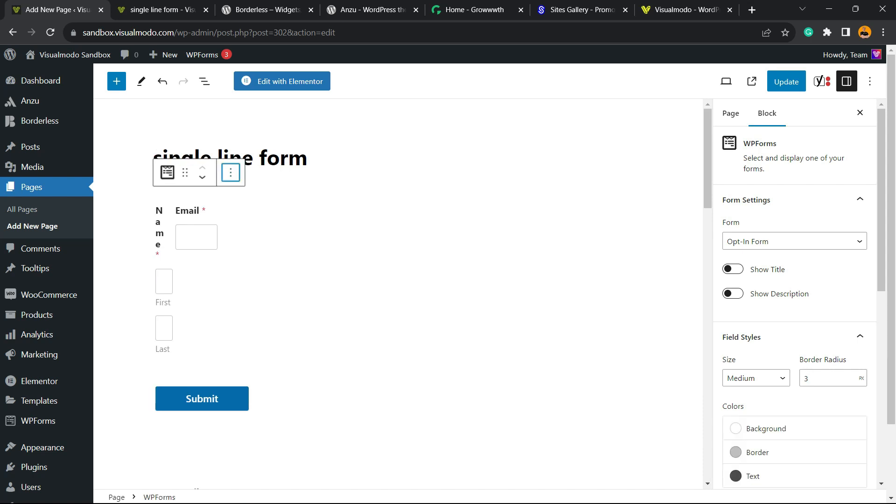
{"action": "left_click", "coordinate": [239, 418]}
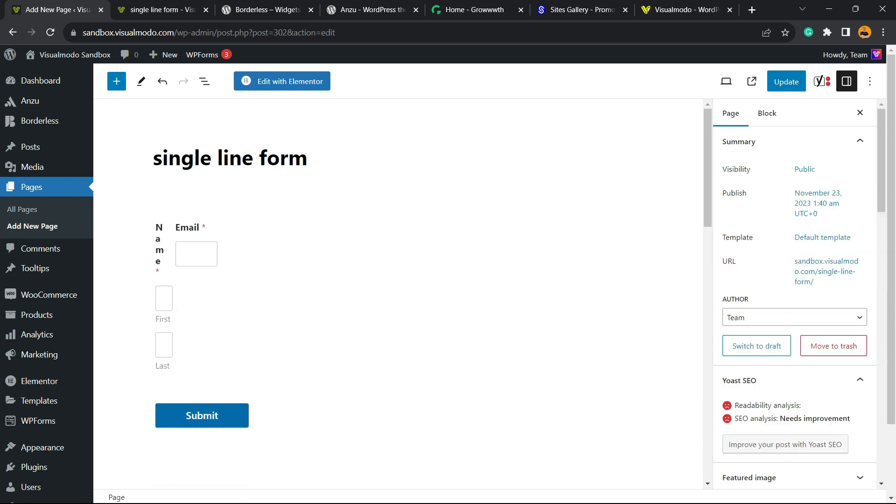
Update the page and reload its published version
{"action": "key", "text": "ctrl+s"}
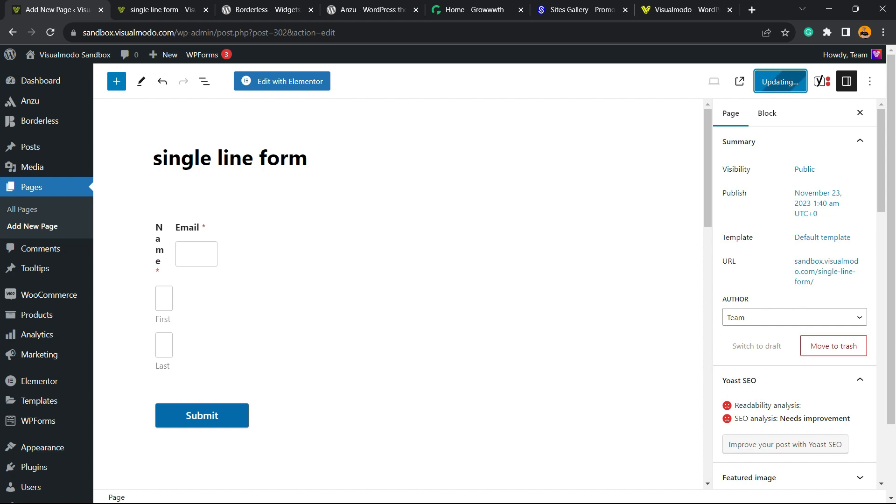
{"action": "key", "text": "ctrl+Tab"}
{"action": "key", "text": "F5"}
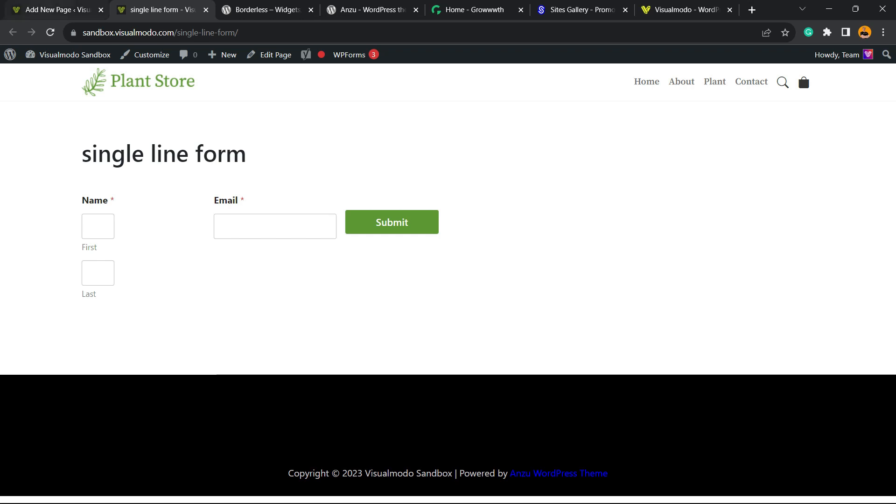
Return to the WordPress admin and open the Opt-In Form in the WPForms builder
{"action": "left_click", "coordinate": [57, 10]}
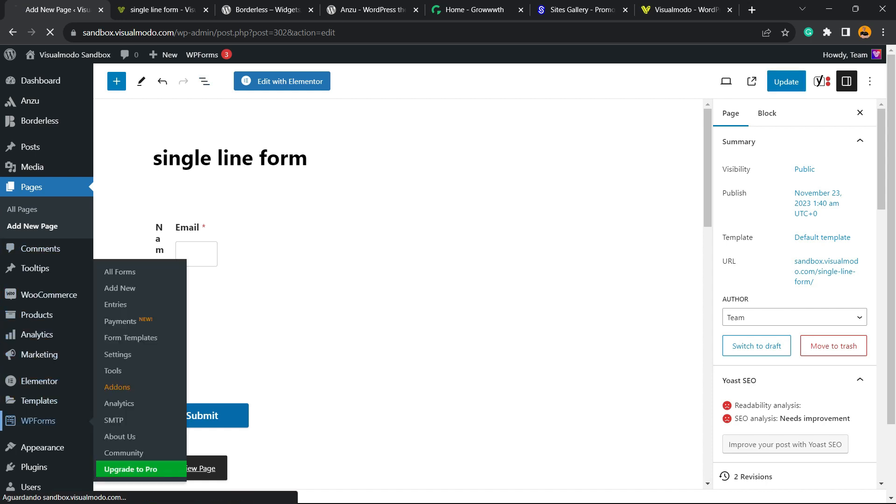
{"action": "left_click", "coordinate": [38, 421]}
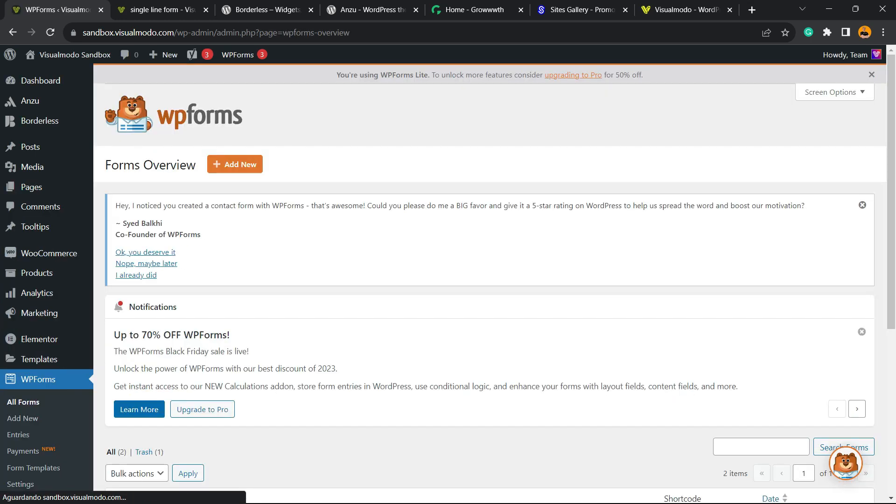
{"action": "scroll", "coordinate": [448, 280], "scroll_direction": "down", "scroll_amount": 3}
{"action": "left_click", "coordinate": [152, 287]}
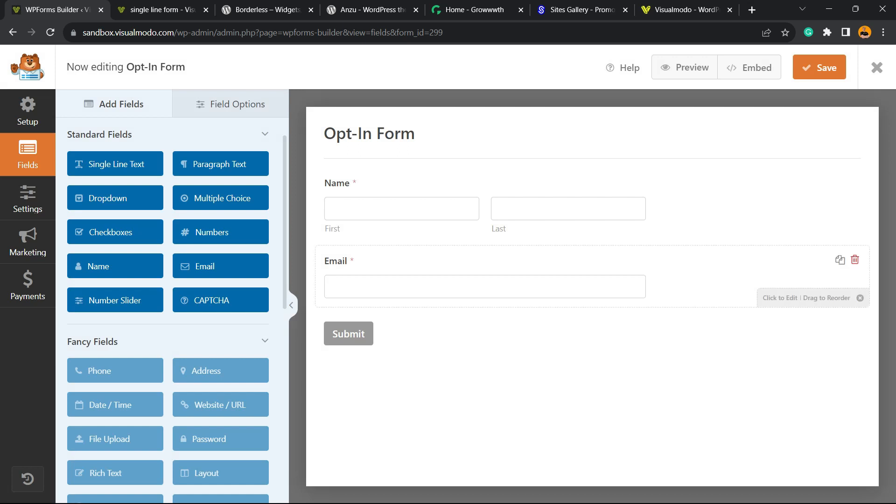
Set the Name field's format to Simple and save the form
{"action": "left_click", "coordinate": [402, 208]}
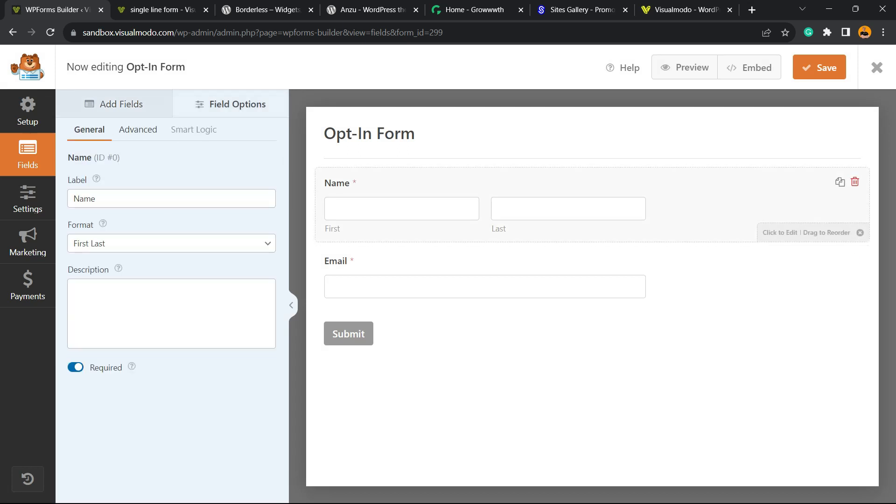
{"action": "left_click", "coordinate": [171, 270]}
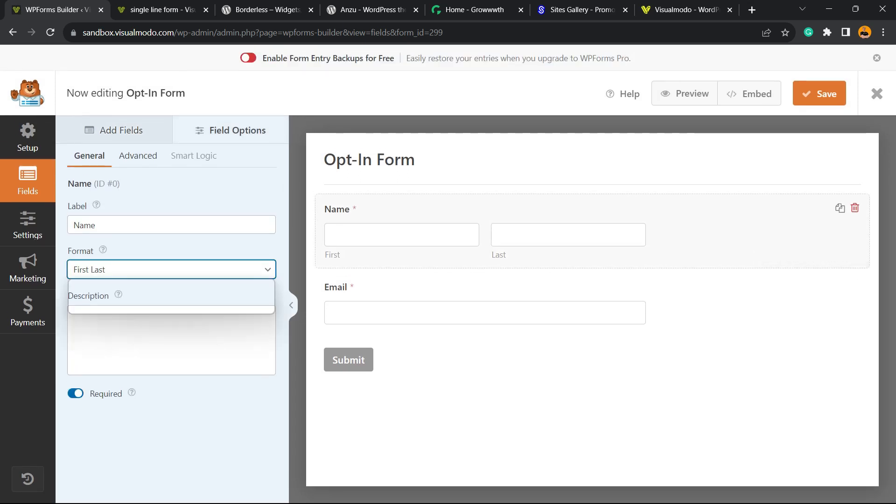
{"action": "left_click", "coordinate": [171, 285]}
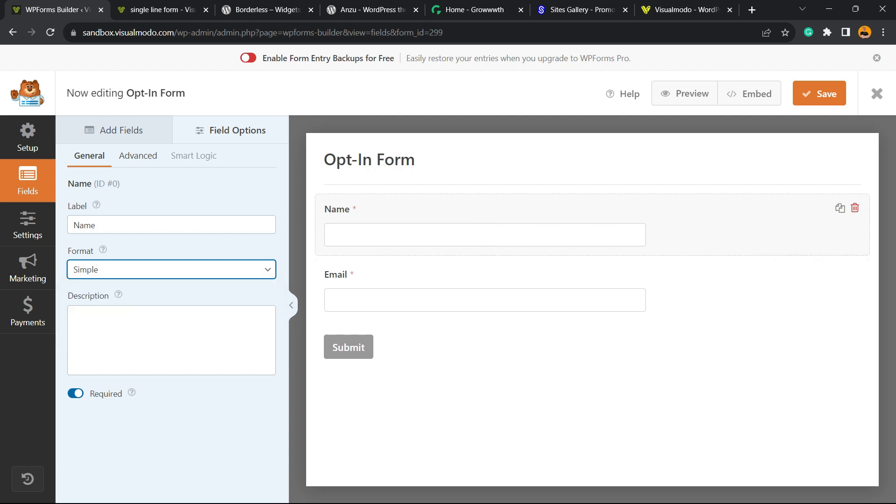
{"action": "key", "text": "ctrl+s"}
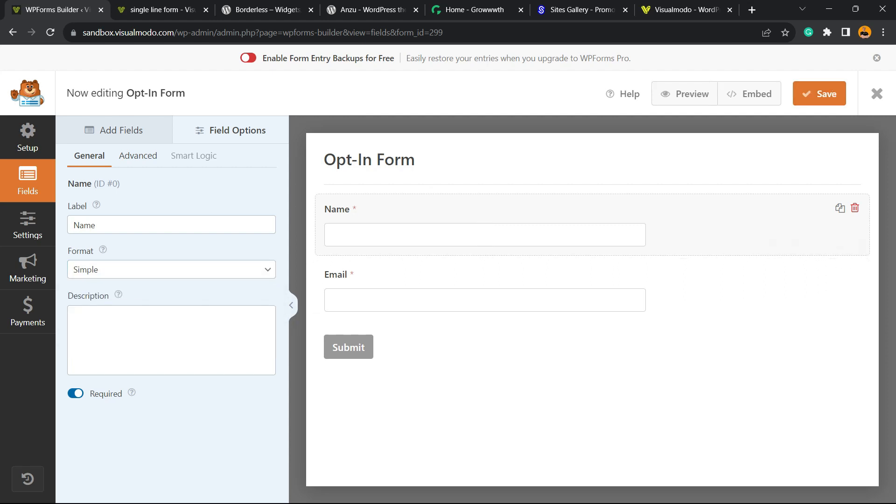
Reload the published page and check the Name and Email fields of the form
{"action": "key", "text": "ctrl+Tab"}
{"action": "key", "text": "F5"}
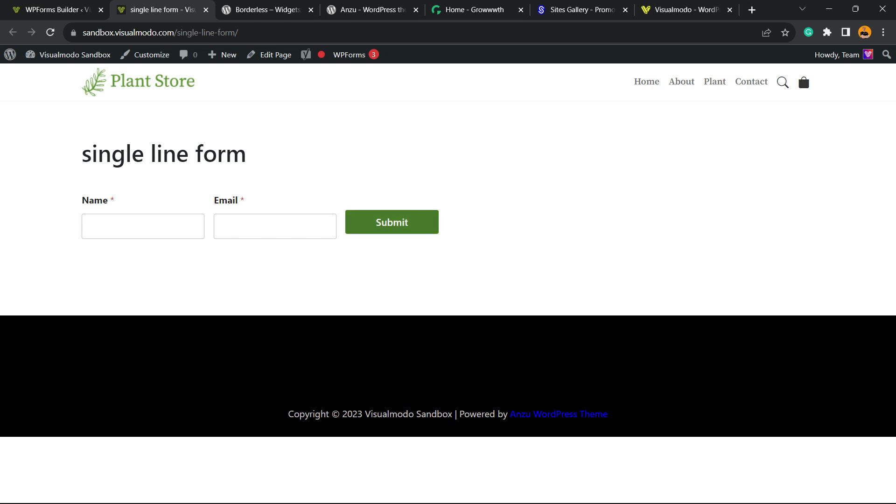
{"action": "left_click", "coordinate": [274, 227]}
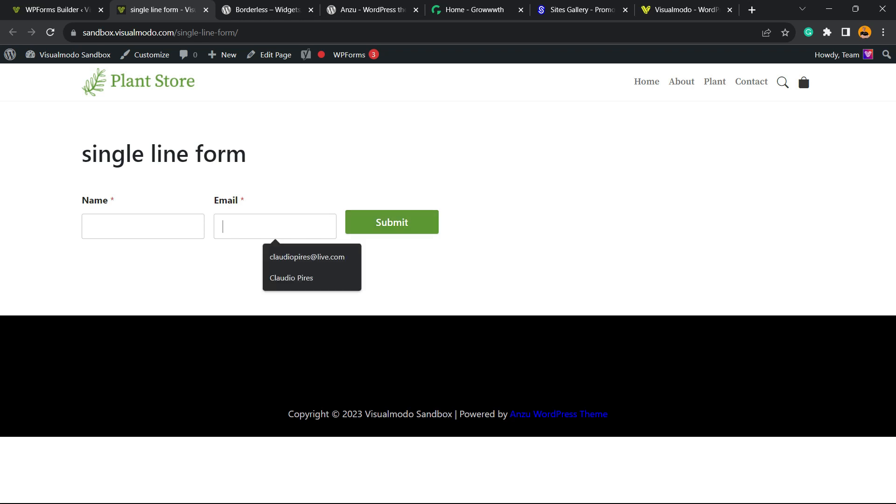
{"action": "left_click", "coordinate": [143, 226]}
{"action": "left_click", "coordinate": [261, 279]}
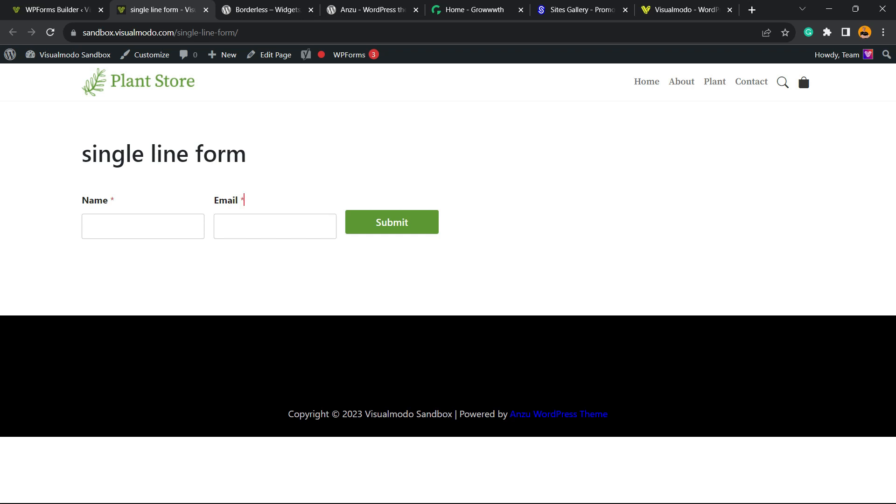
View the Borderless plugin page and the Anzu theme page on WordPress.org
{"action": "left_click", "coordinate": [271, 10]}
{"action": "triple_click", "coordinate": [282, 357]}
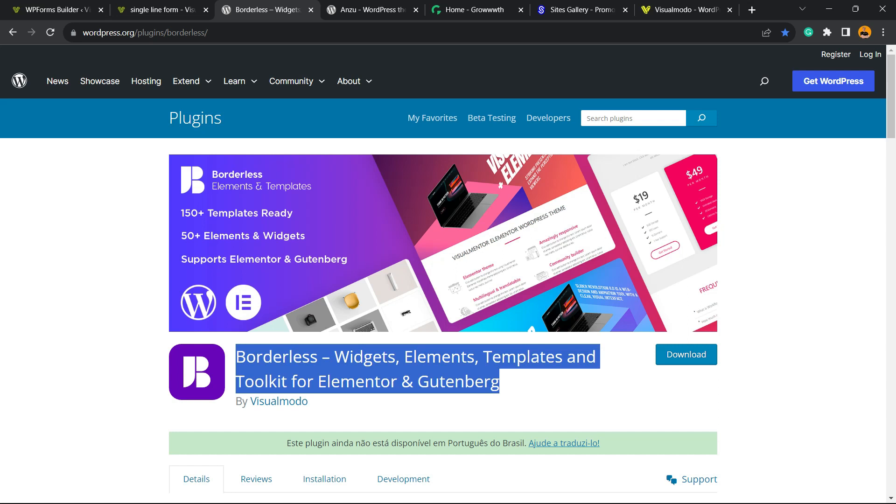
{"action": "key", "text": "ctrl+Tab"}
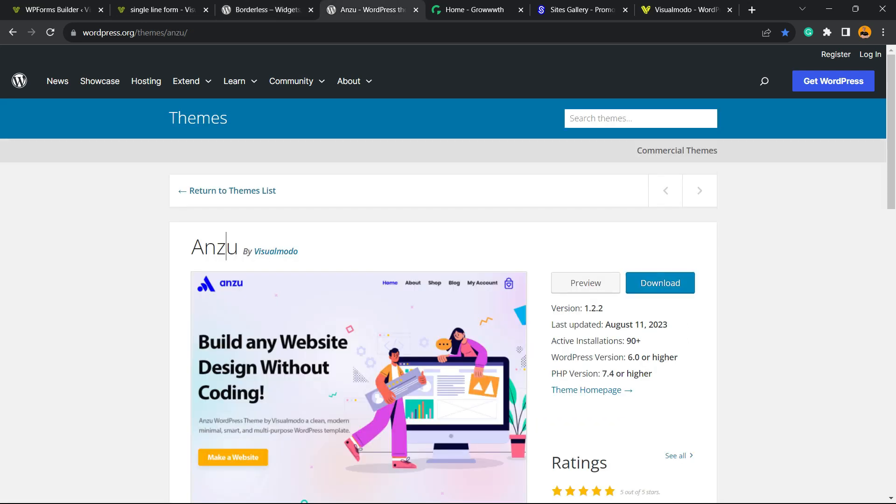
{"action": "triple_click", "coordinate": [239, 252]}
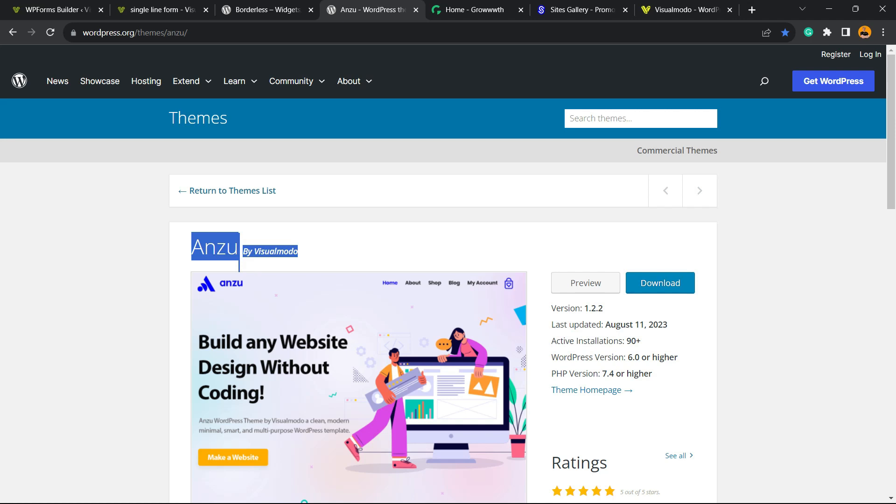
Browse the website listings on Growwwth and switch to the Sites Gallery site
{"action": "key", "text": "ctrl+Tab"}
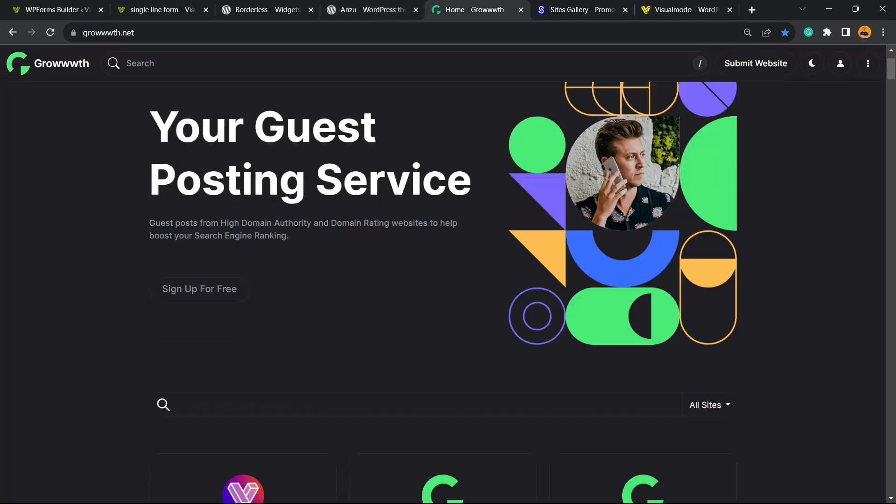
{"action": "scroll", "coordinate": [448, 289], "scroll_direction": "down", "scroll_amount": 15}
{"action": "scroll", "coordinate": [448, 289], "scroll_direction": "down", "scroll_amount": 16}
{"action": "scroll", "coordinate": [448, 289], "scroll_direction": "down", "scroll_amount": 20}
{"action": "scroll", "coordinate": [447, 289], "scroll_direction": "down", "scroll_amount": 20}
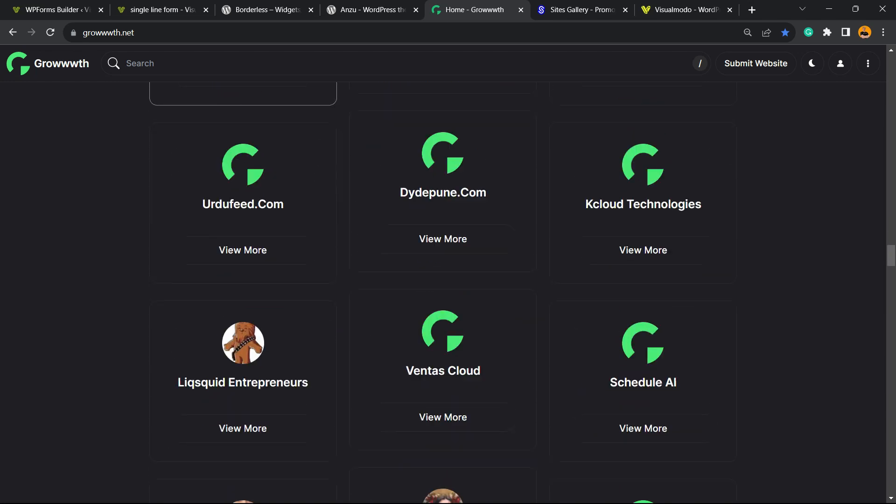
{"action": "scroll", "coordinate": [448, 289], "scroll_direction": "down", "scroll_amount": 8}
{"action": "key", "text": "ctrl+Tab"}
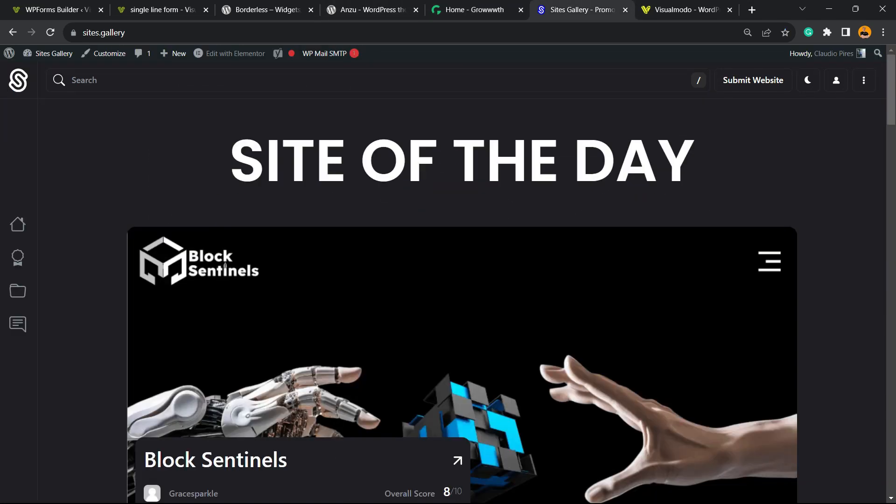
Browse the website listings on the Sites Gallery home page and return to the Site of the Day
{"action": "scroll", "coordinate": [224, 265], "scroll_direction": "down", "scroll_amount": 12}
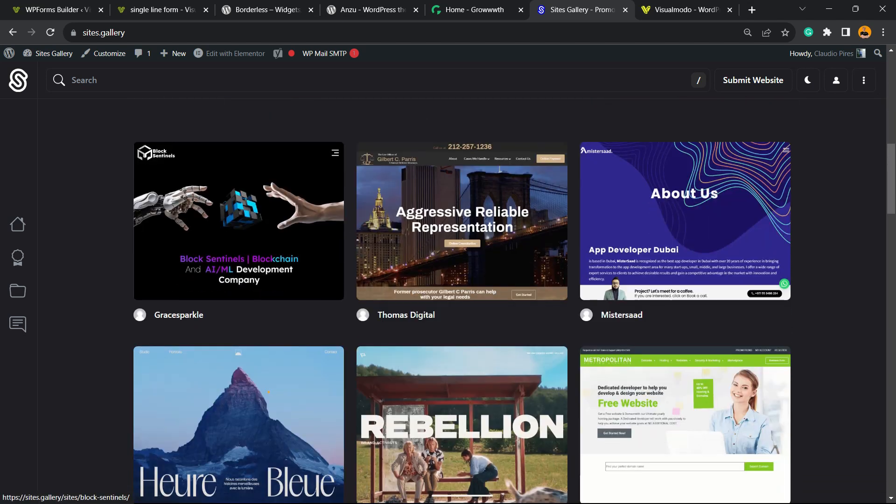
{"action": "scroll", "coordinate": [224, 265], "scroll_direction": "down", "scroll_amount": 5}
{"action": "scroll", "coordinate": [225, 265], "scroll_direction": "up", "scroll_amount": 8}
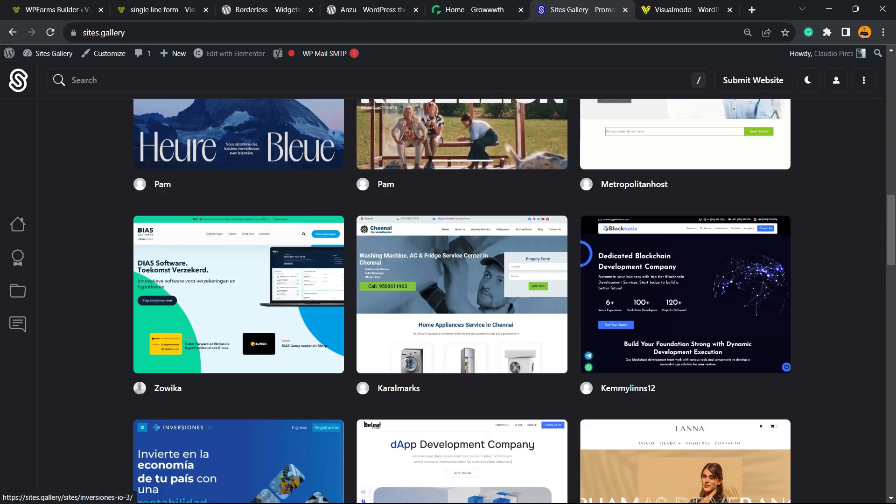
{"action": "scroll", "coordinate": [224, 265], "scroll_direction": "up", "scroll_amount": 5}
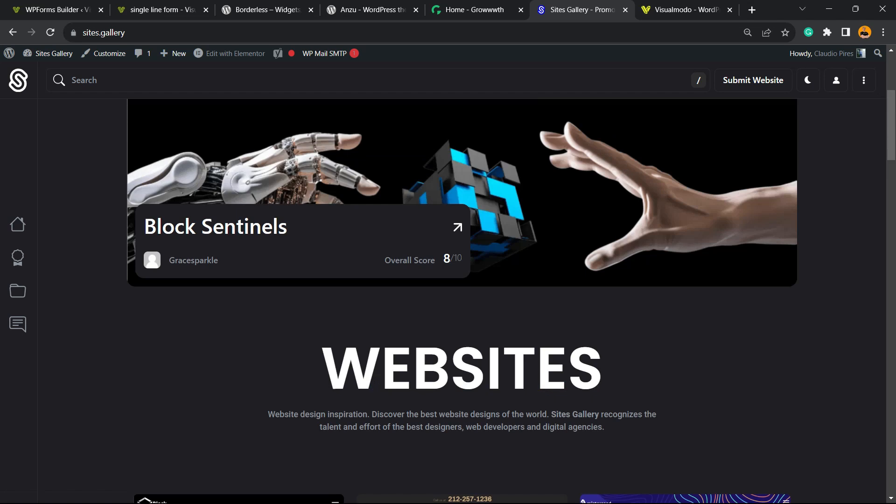
{"action": "scroll", "coordinate": [224, 265], "scroll_direction": "up", "scroll_amount": 5}
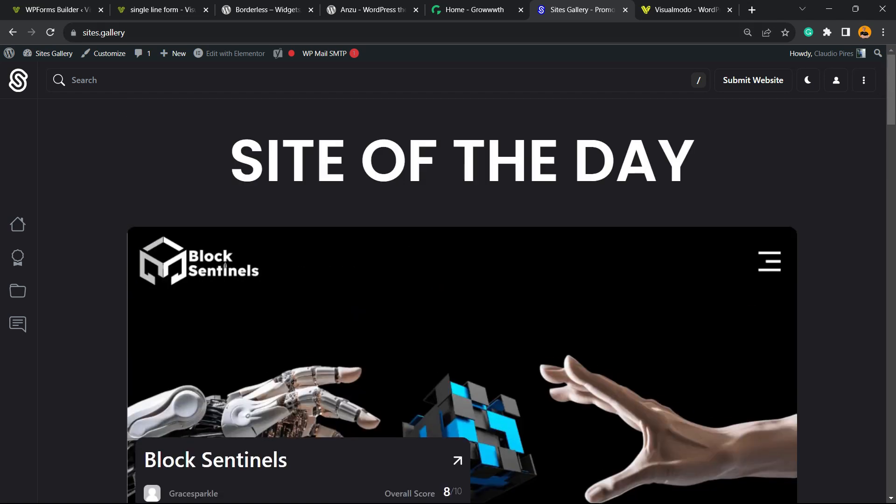
Switch to the Visualmodo site, open its Templates Library and browse the starter templates
{"action": "key", "text": "ctrl+Tab"}
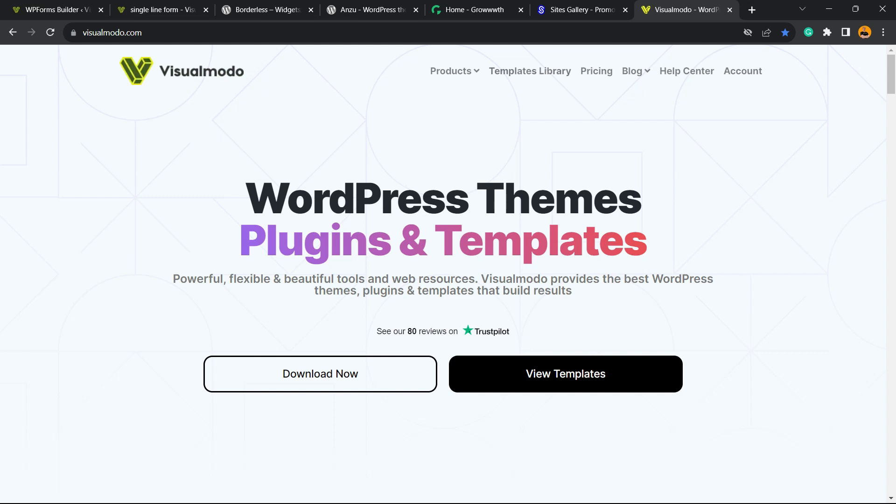
{"action": "left_click", "coordinate": [530, 71]}
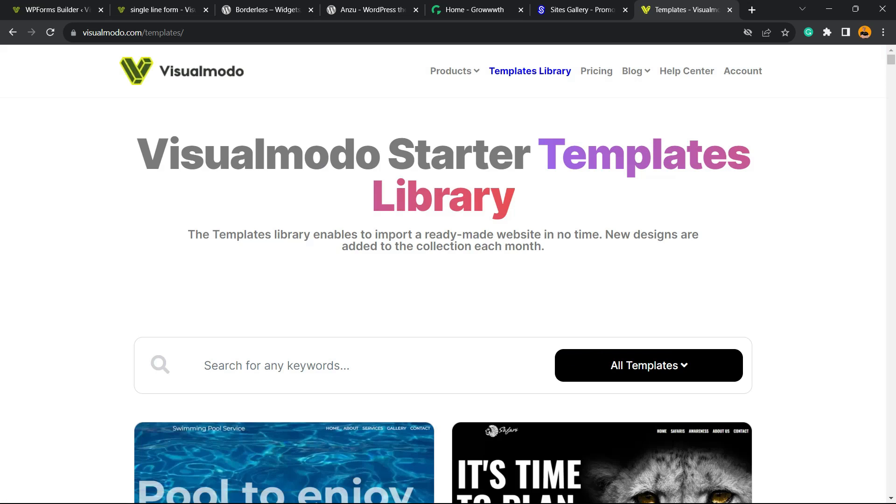
{"action": "scroll", "coordinate": [443, 299], "scroll_direction": "down", "scroll_amount": 5}
{"action": "scroll", "coordinate": [443, 299], "scroll_direction": "down", "scroll_amount": 19}
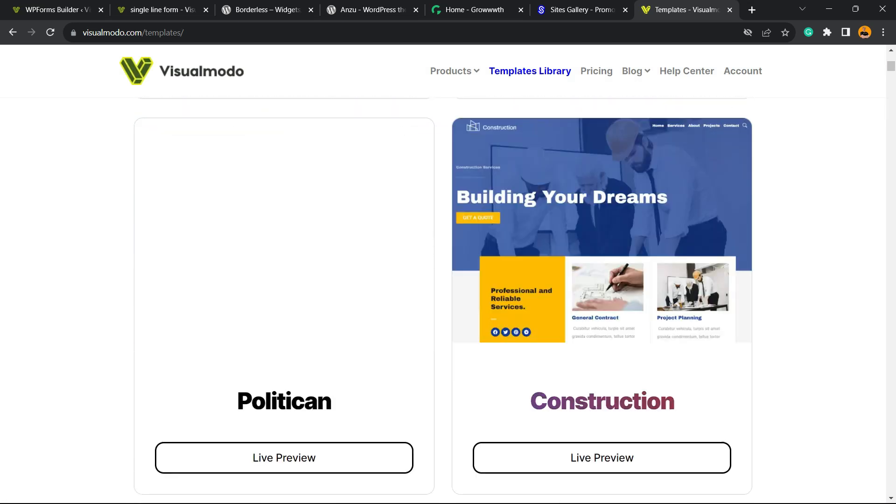
{"action": "scroll", "coordinate": [443, 298], "scroll_direction": "down", "scroll_amount": 8}
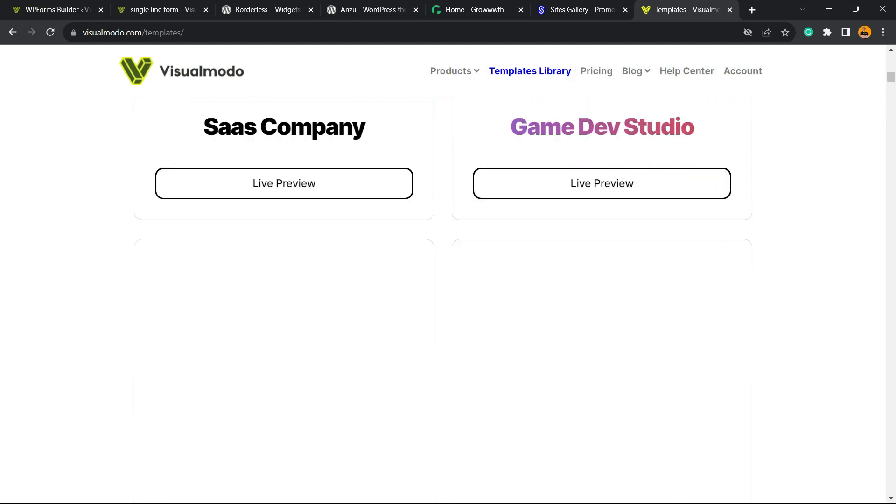
{"action": "scroll", "coordinate": [443, 299], "scroll_direction": "down", "scroll_amount": 20}
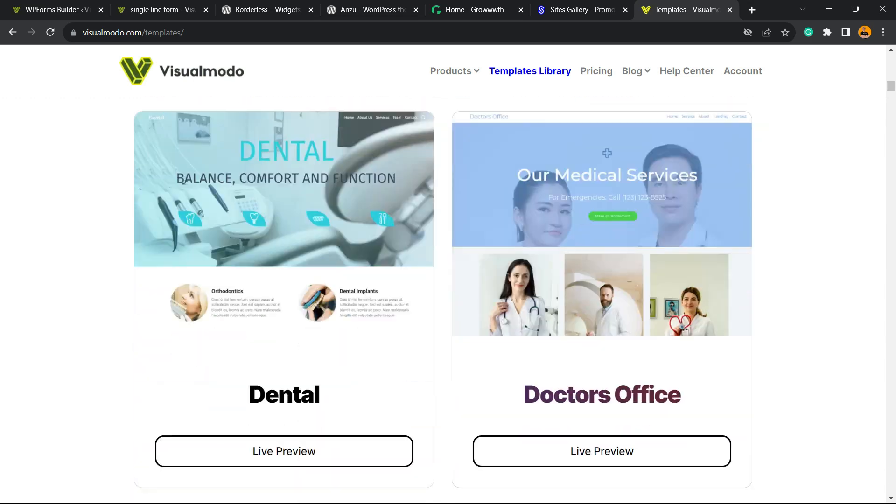
{"action": "scroll", "coordinate": [443, 299], "scroll_direction": "down", "scroll_amount": 20}
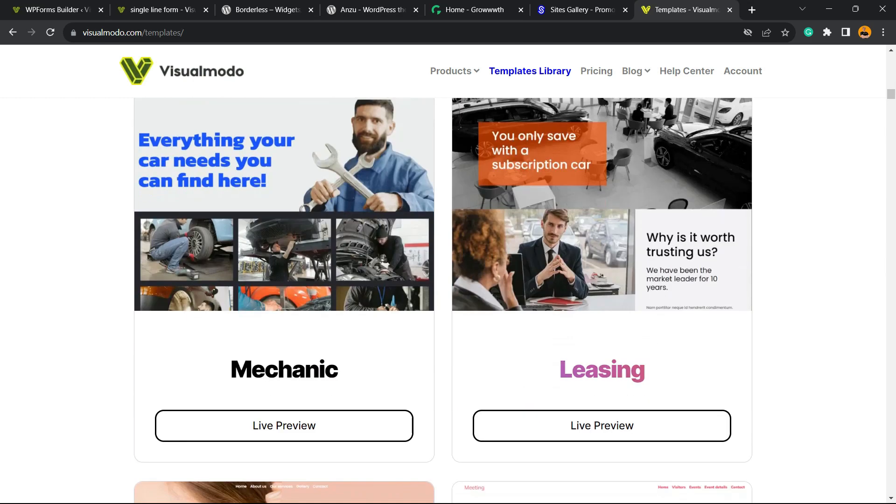
{"action": "scroll", "coordinate": [443, 299], "scroll_direction": "down", "scroll_amount": 20}
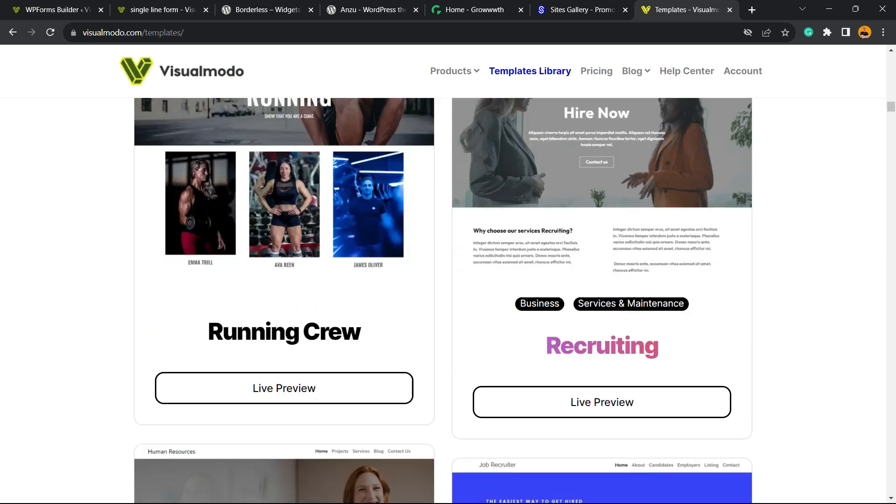
{"action": "scroll", "coordinate": [443, 299], "scroll_direction": "down", "scroll_amount": 20}
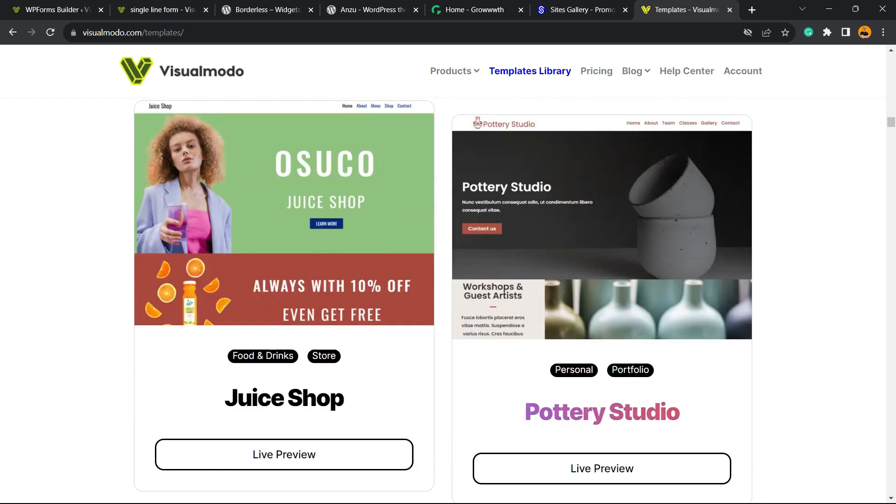
{"action": "scroll", "coordinate": [443, 299], "scroll_direction": "down", "scroll_amount": 14}
{"action": "scroll", "coordinate": [443, 299], "scroll_direction": "down", "scroll_amount": 20}
{"action": "scroll", "coordinate": [443, 298], "scroll_direction": "down", "scroll_amount": 20}
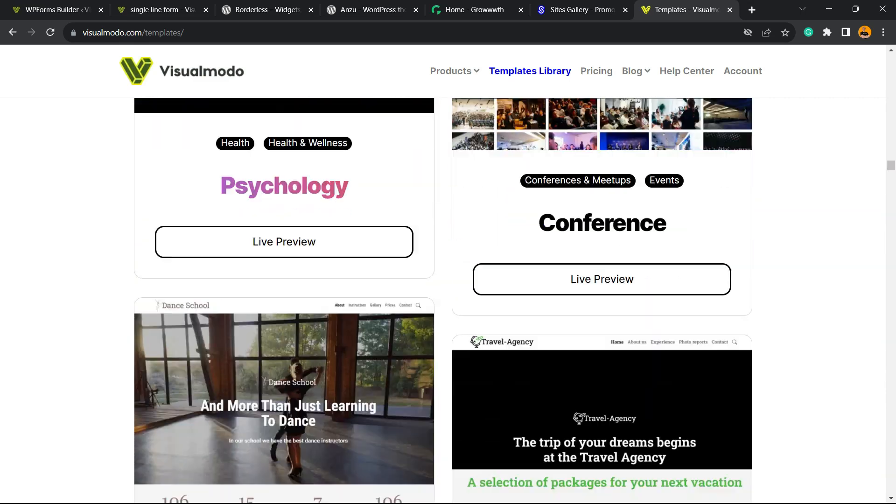
{"action": "scroll", "coordinate": [443, 299], "scroll_direction": "down", "scroll_amount": 7}
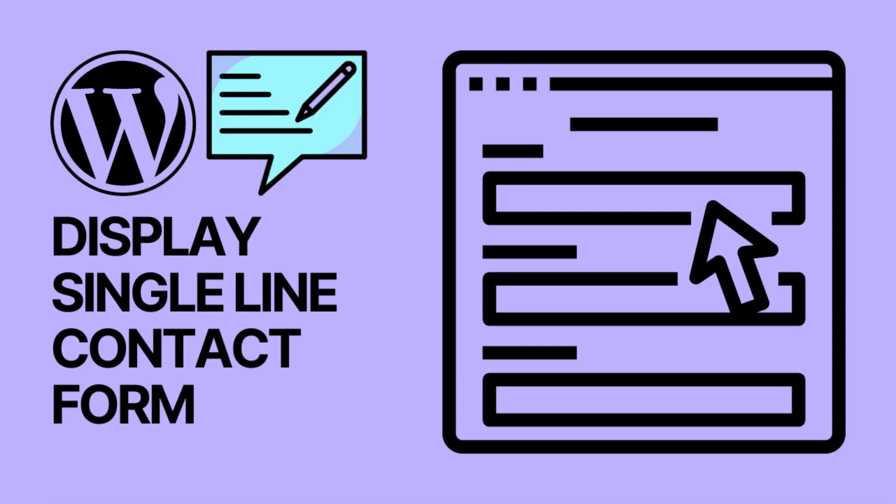